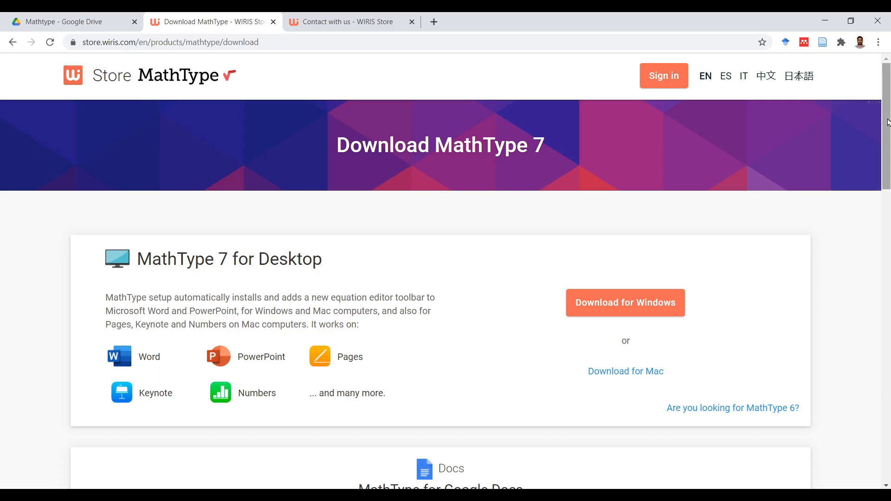
Look through the MathType 7 download page, including the free trial, MathType 6 and community subscription sections.
drag(888, 123, 889, 280)
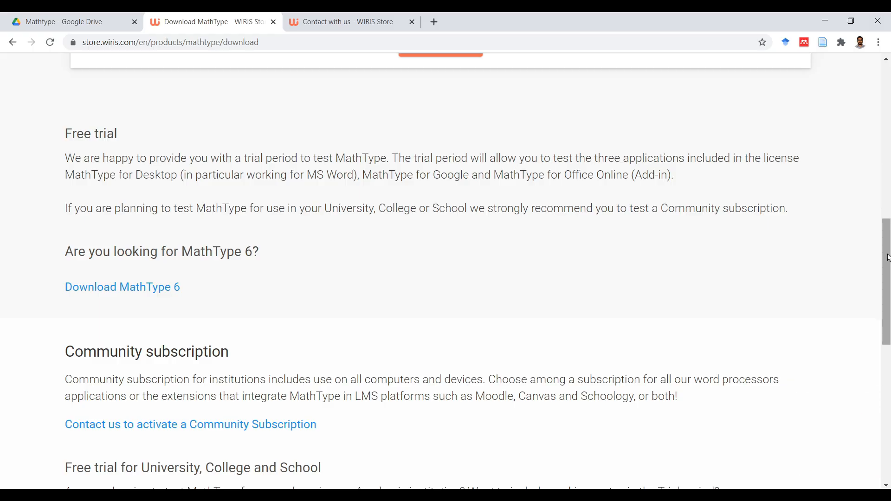
drag(889, 257, 888, 304)
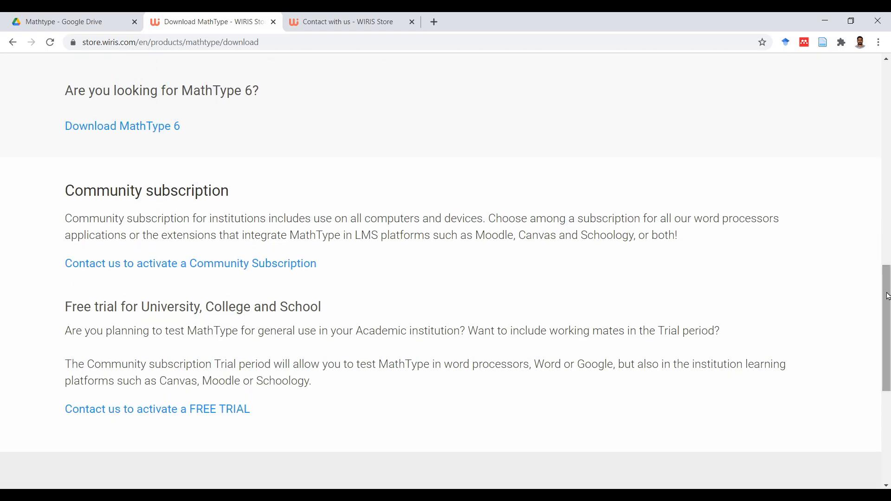
drag(888, 296, 887, 371)
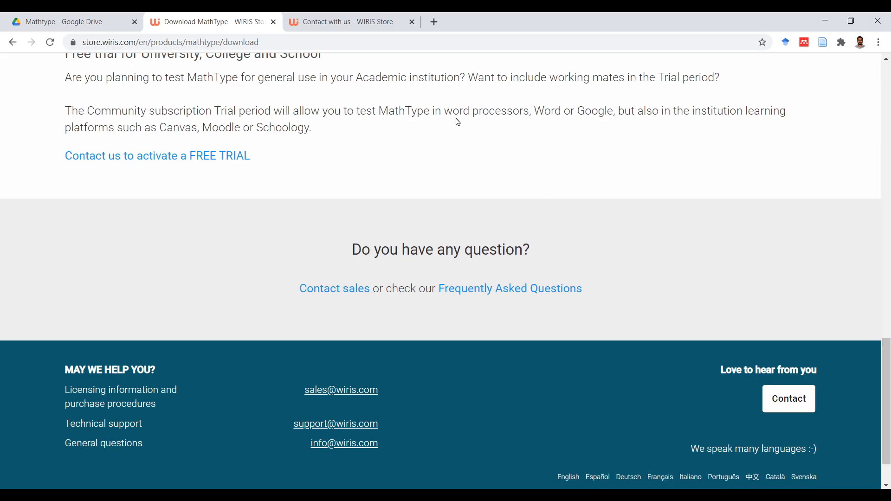
Review the WIRIS Store contact page, including its contact form and the worldwide offices section.
click(345, 16)
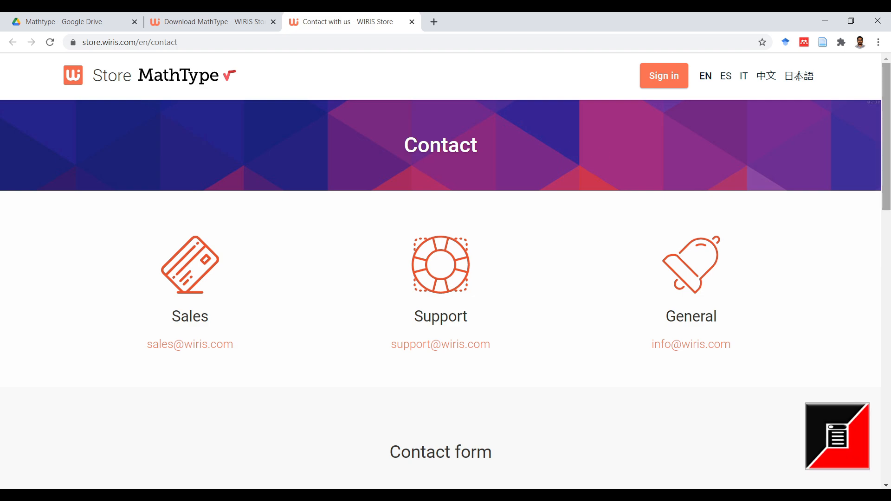
scroll(446, 272, down, 10)
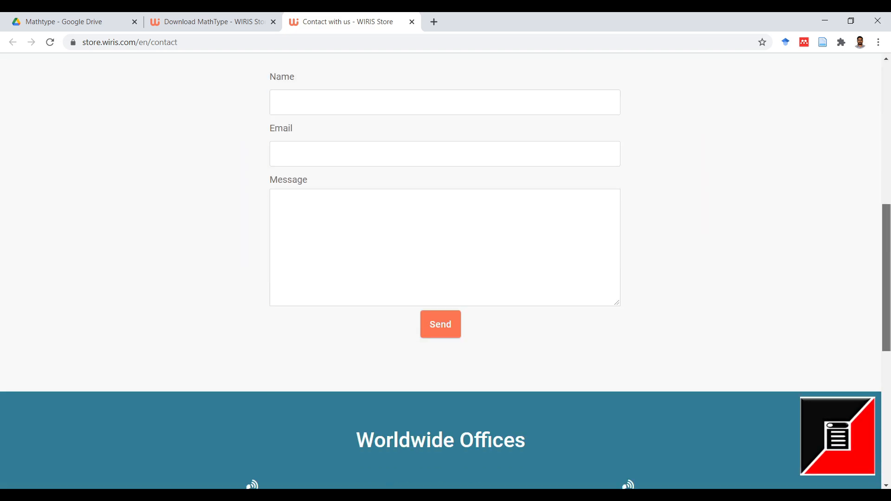
scroll(445, 271, down, 2)
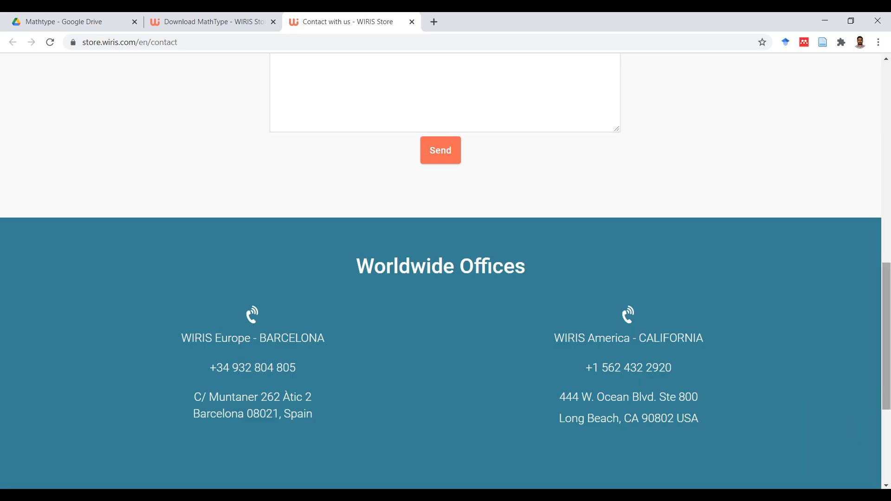
click(115, 22)
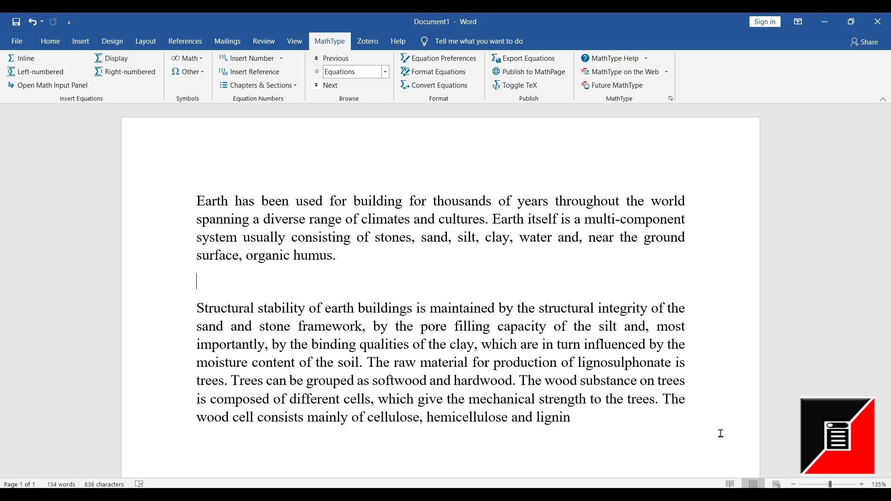
Start a new MathType inline equation in the Word document's blank line and examine the symbol and template palettes.
click(28, 61)
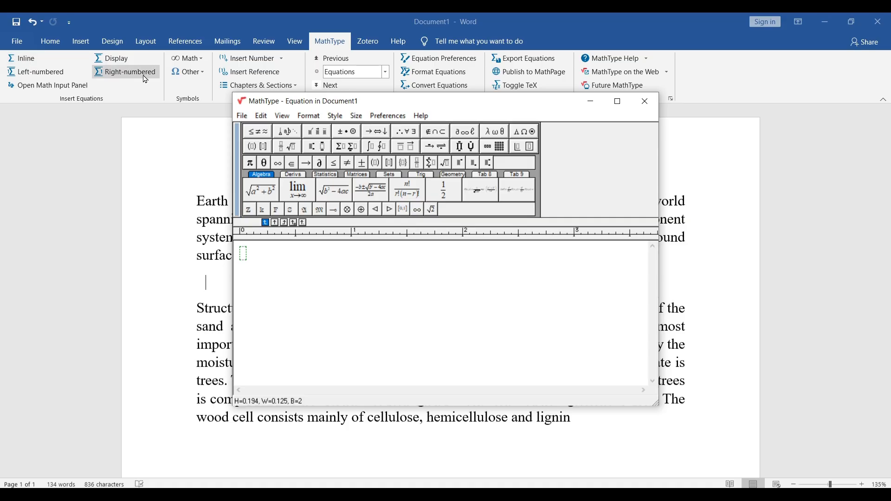
mouse_move(266, 134)
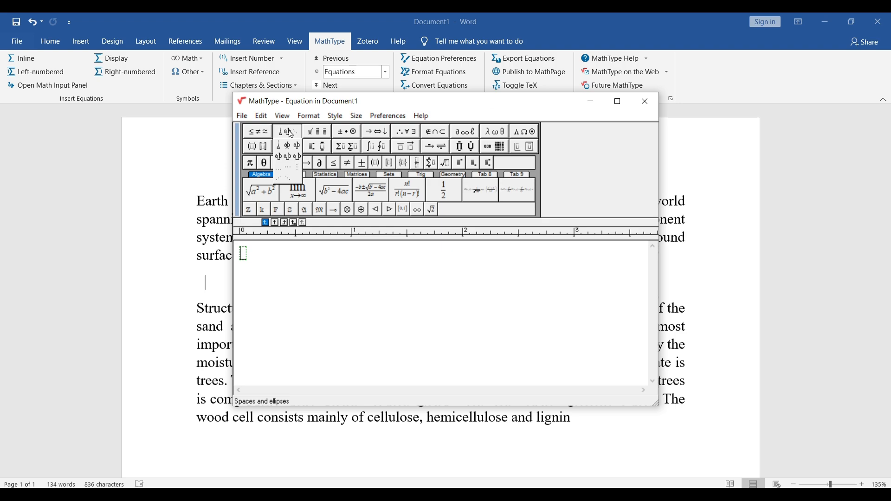
mouse_move(319, 135)
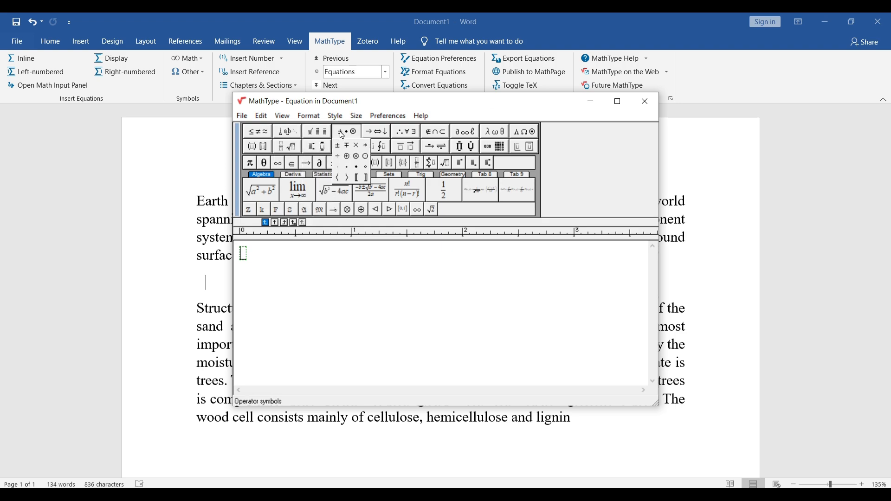
mouse_move(380, 133)
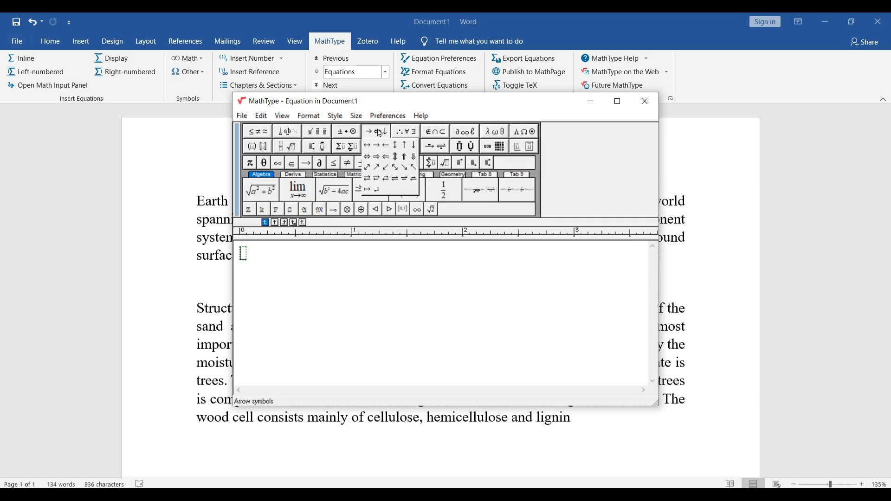
mouse_move(409, 132)
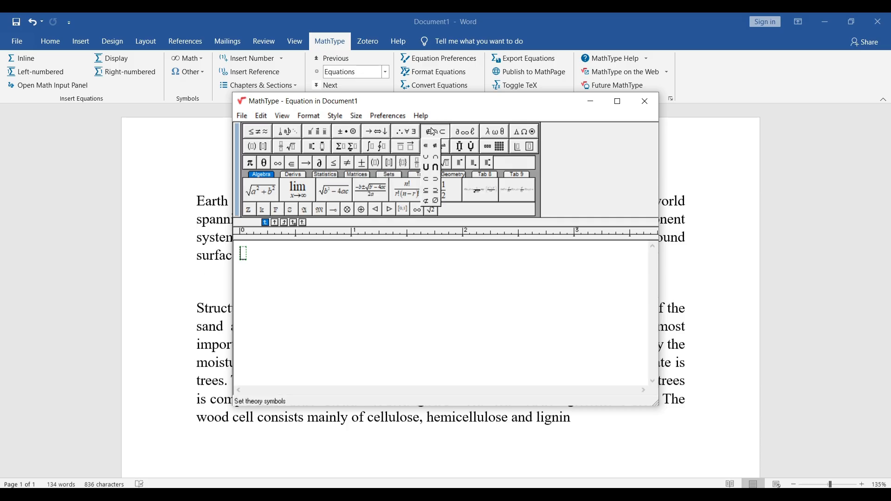
mouse_move(467, 138)
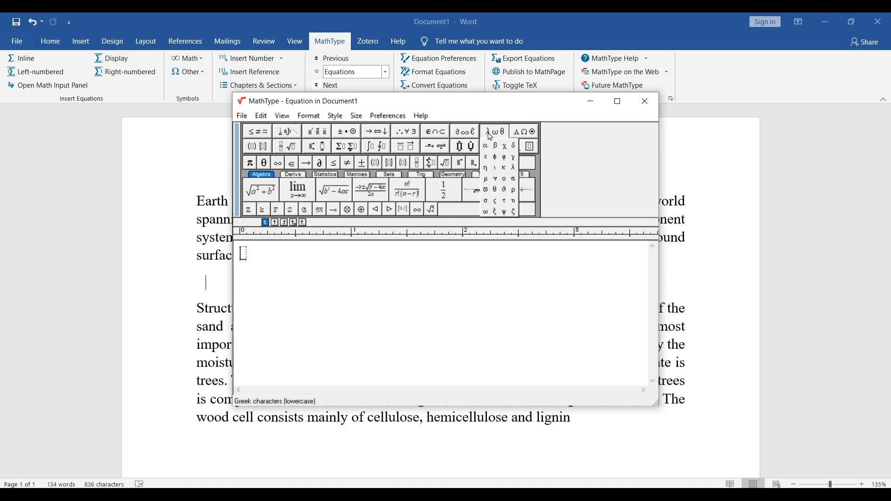
mouse_move(525, 136)
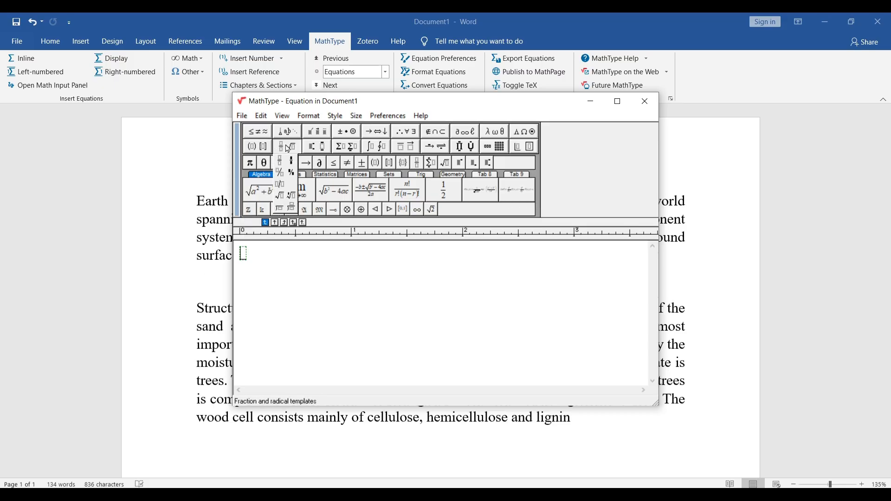
mouse_move(286, 149)
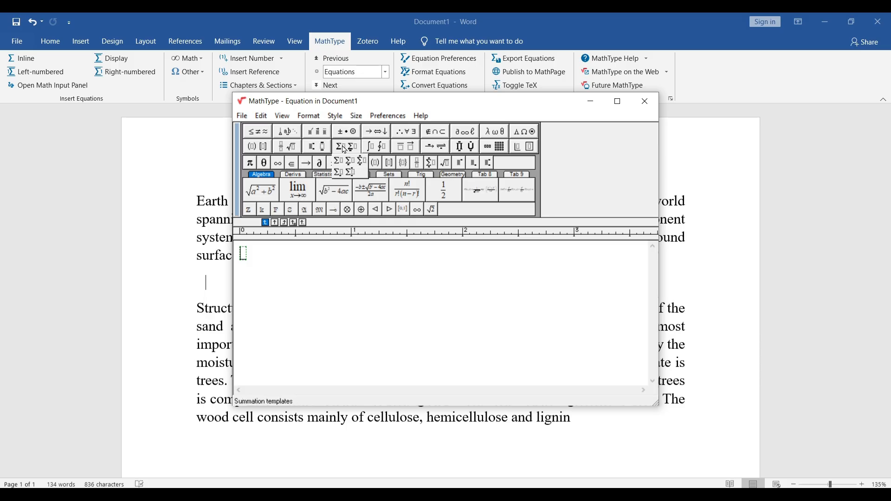
mouse_move(380, 150)
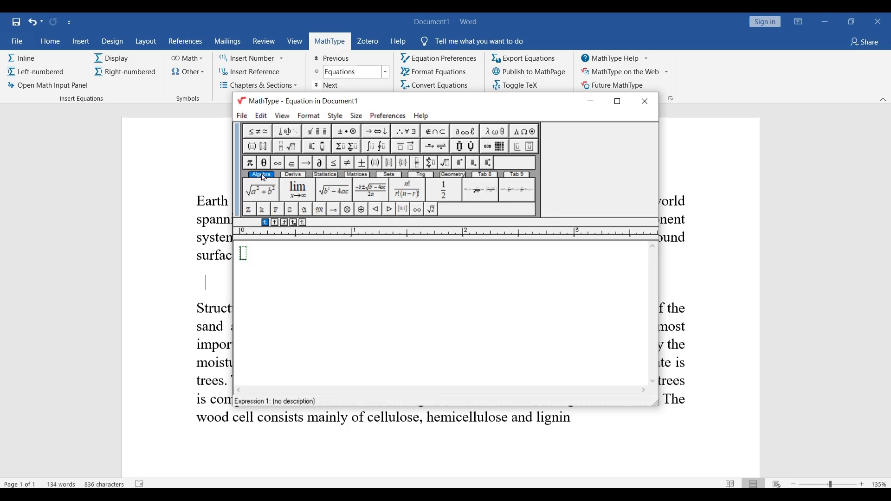
Examine the ready-made expression sets such as Derivs, Statistics, Matrices, Trig and Geometry, then close the equation editor with the equation left empty.
click(295, 176)
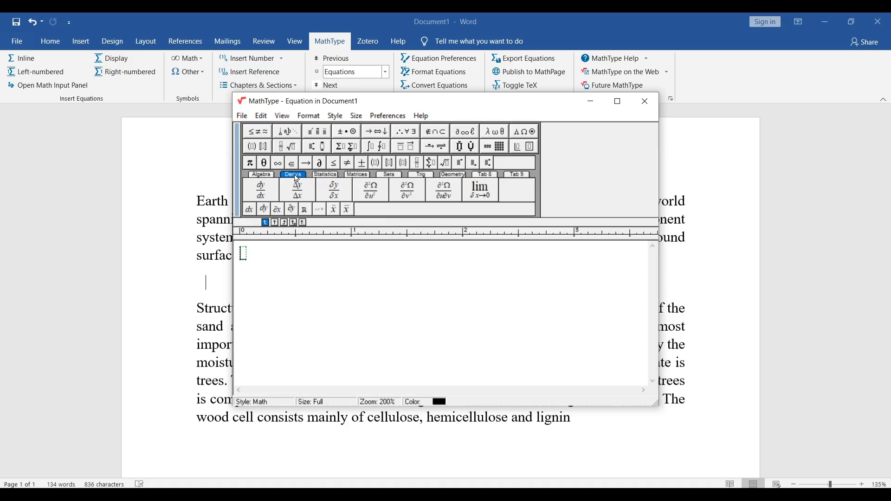
click(335, 177)
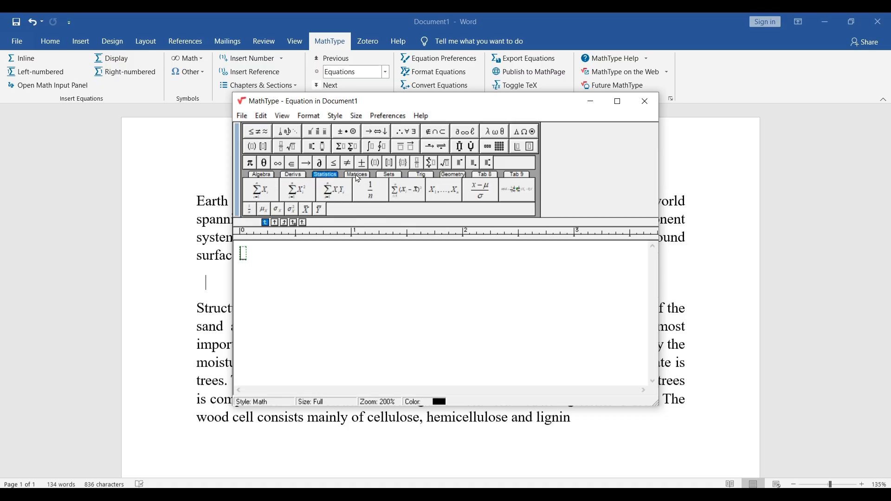
click(392, 176)
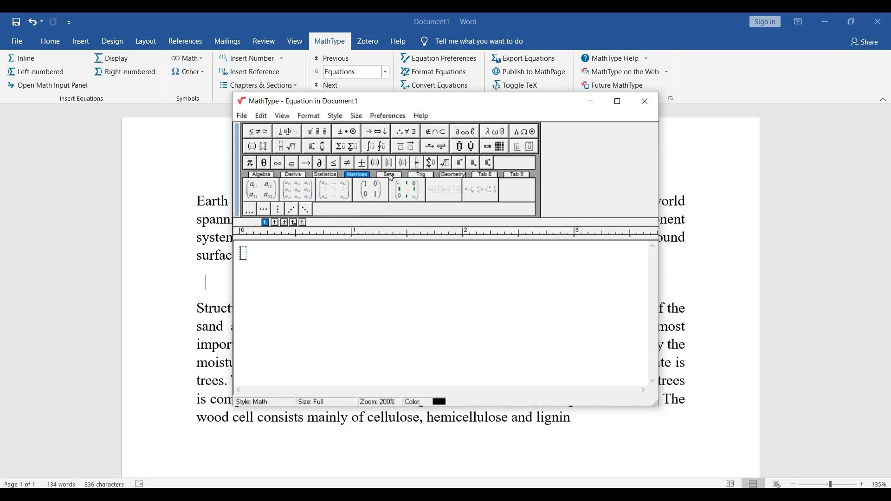
click(427, 177)
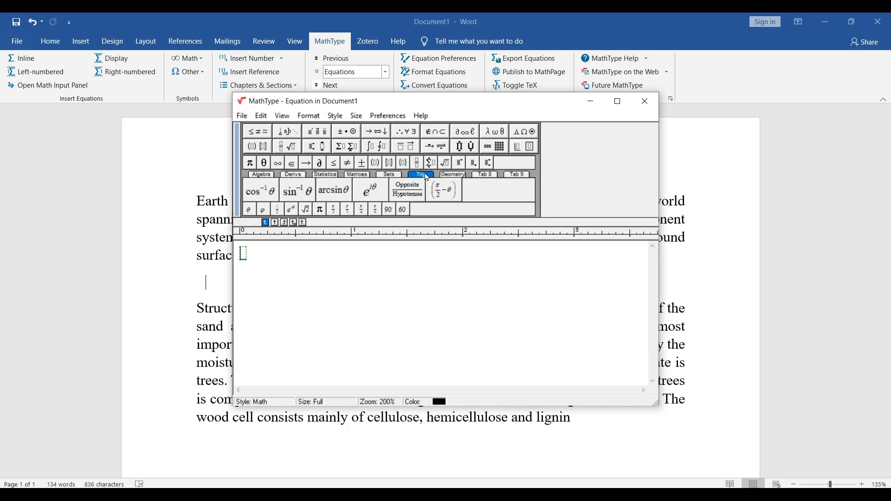
click(453, 177)
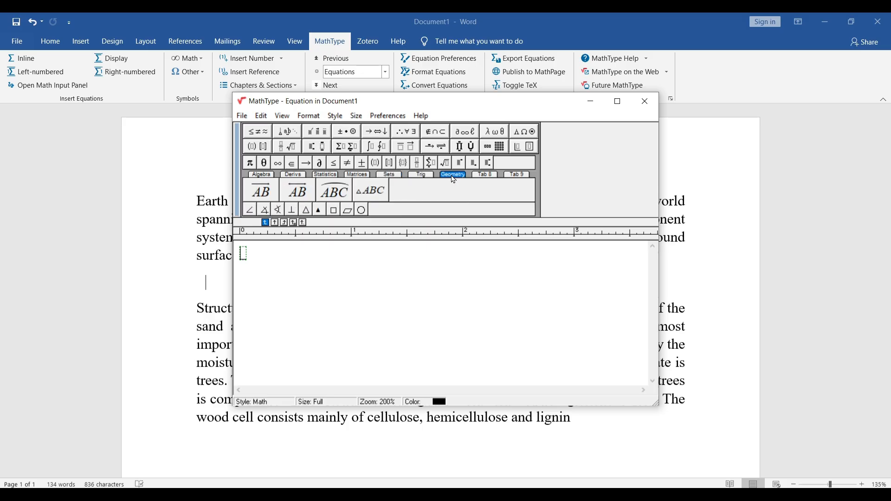
click(484, 176)
click(509, 175)
click(492, 175)
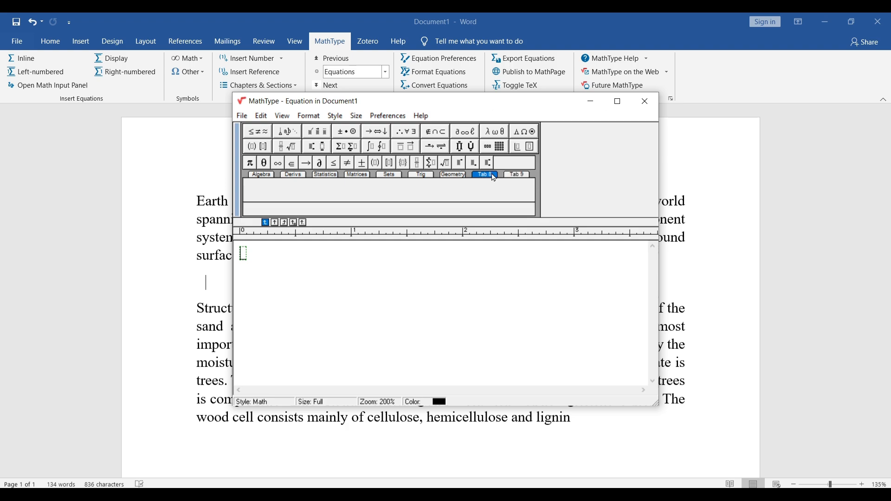
click(455, 175)
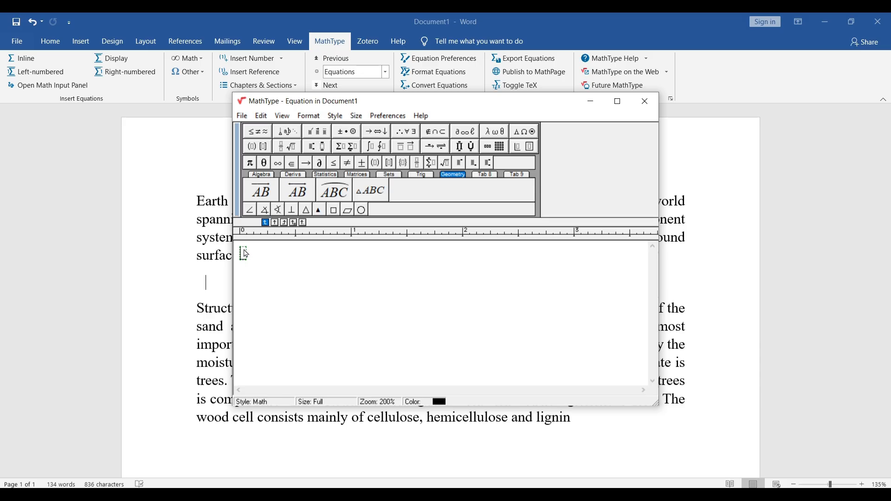
click(648, 103)
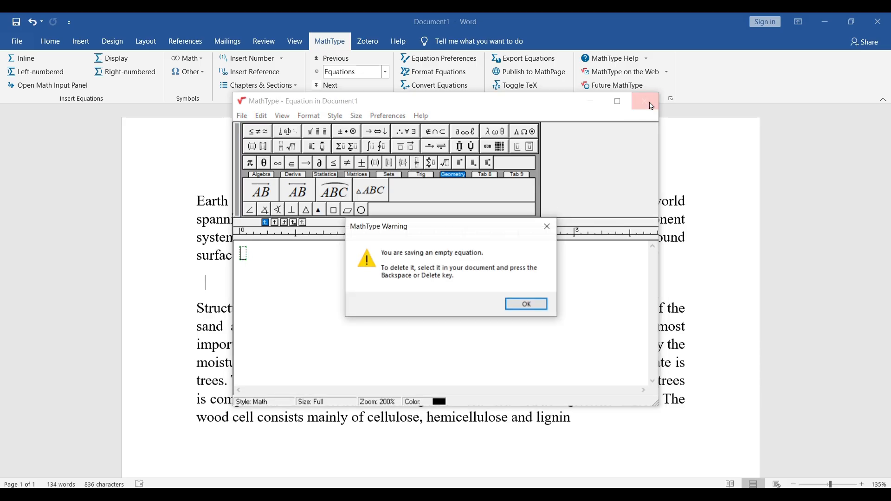
click(526, 305)
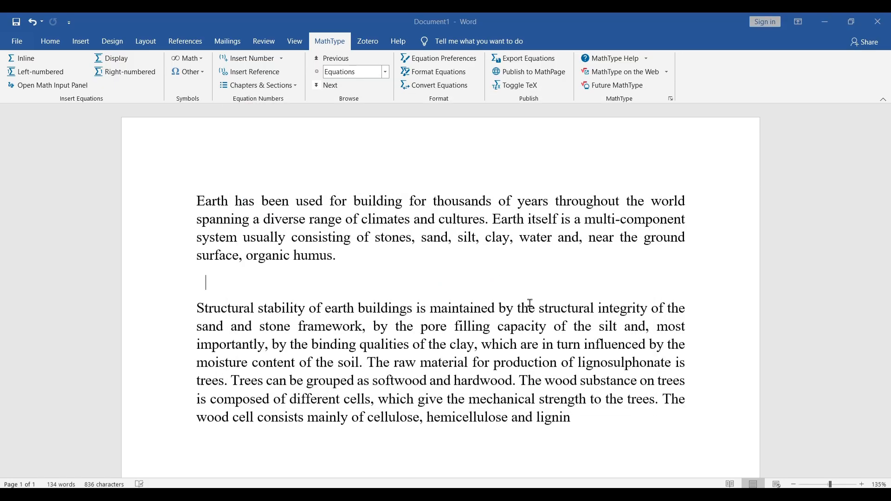
Open Word's keyboard shortcut customization from the ribbon options and choose the Macros category.
click(24, 41)
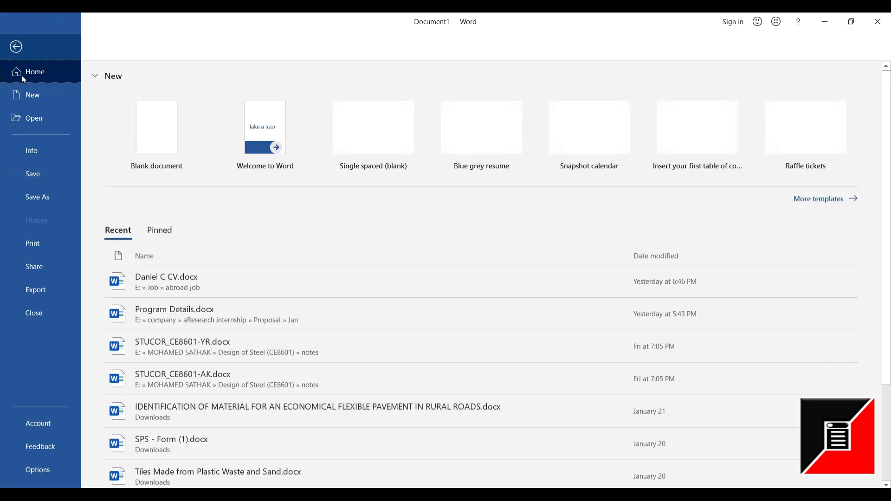
click(44, 471)
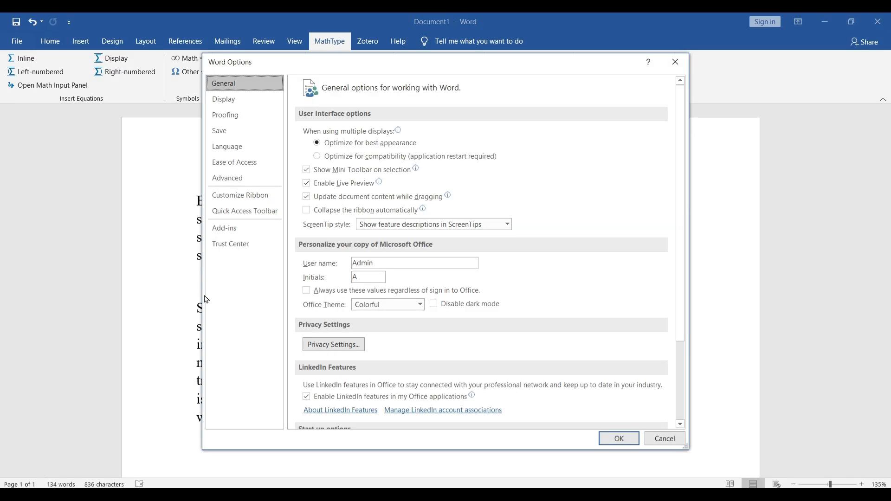
click(246, 200)
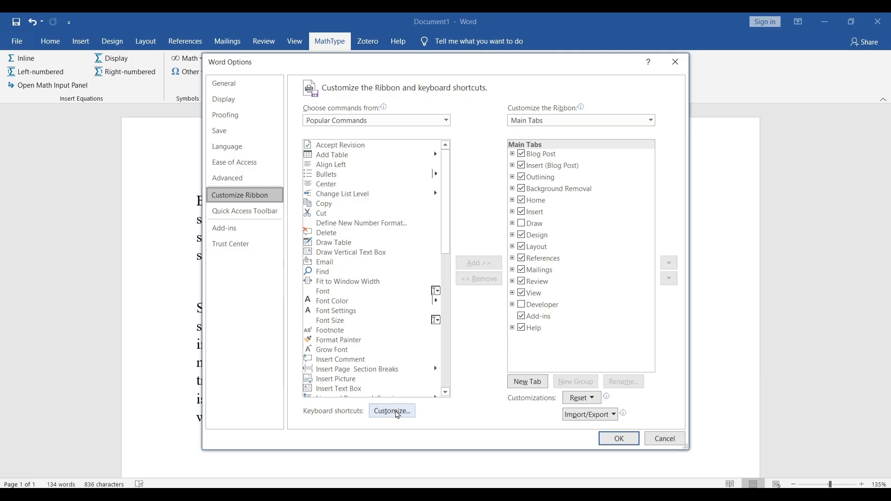
click(398, 412)
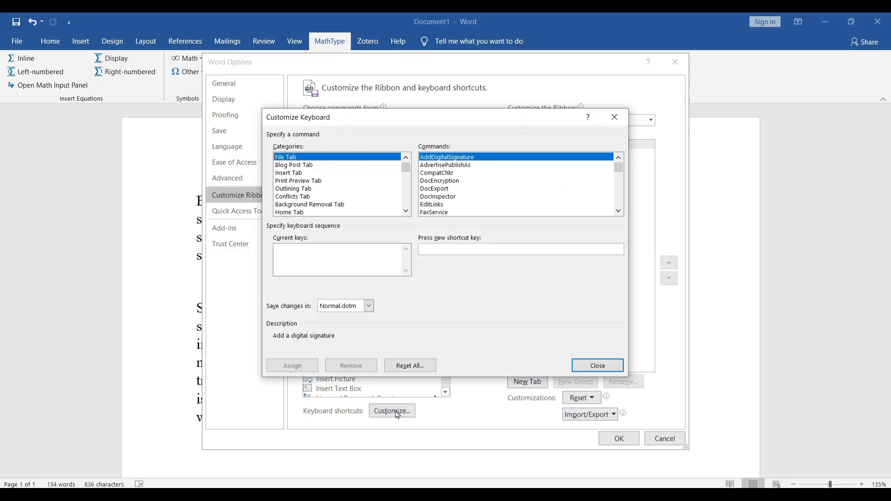
drag(410, 170, 408, 206)
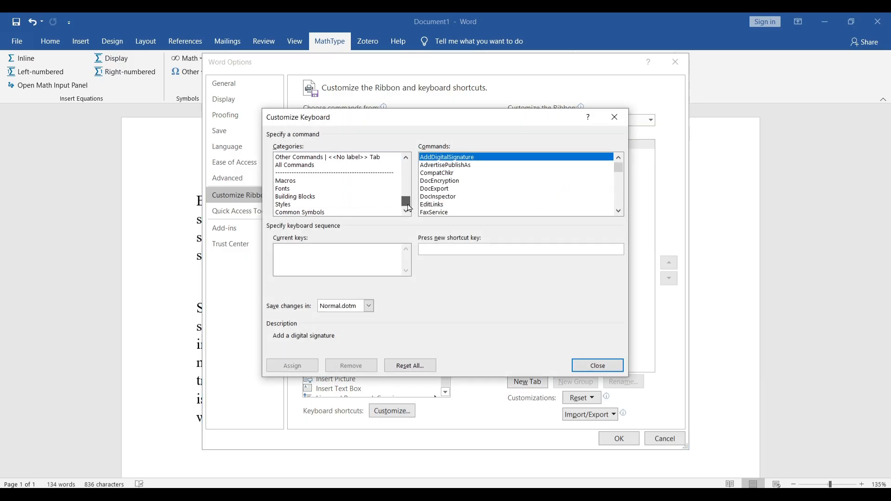
click(301, 182)
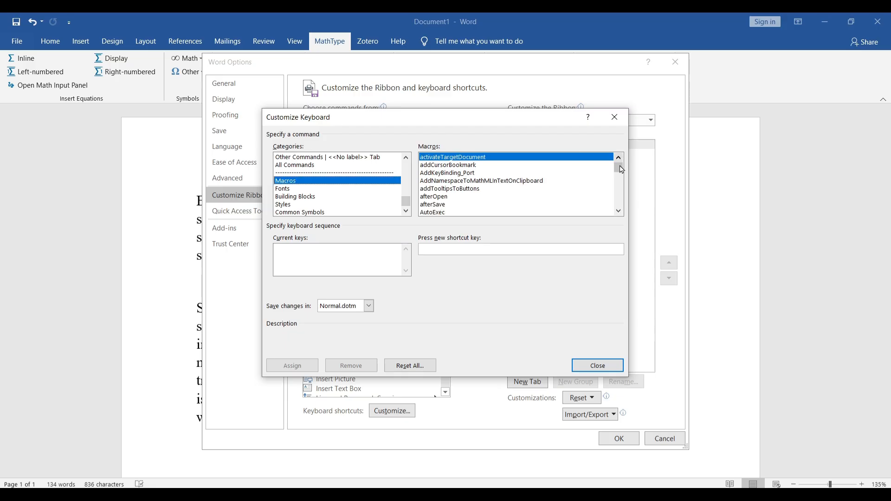
Look through the macros list around the MTCommand_Insert entries and back to the InsertEquation and InsertInlineEquation macros.
drag(618, 167, 623, 183)
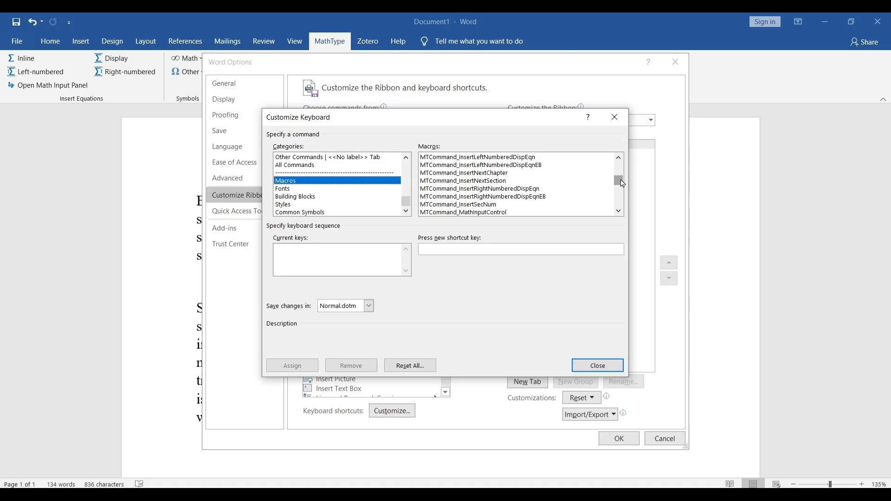
drag(622, 183, 623, 184)
click(517, 189)
key(Down)
key(Up)
key(Up)
key(Up)
key(Up)
key(Up)
key(Up)
key(Up)
key(Up)
key(Up)
key(Up)
key(Up)
key(Up)
key(Up)
key(Up)
key(Up)
key(Up)
key(Up)
key(Up)
key(Up)
key(Up)
key(Down)
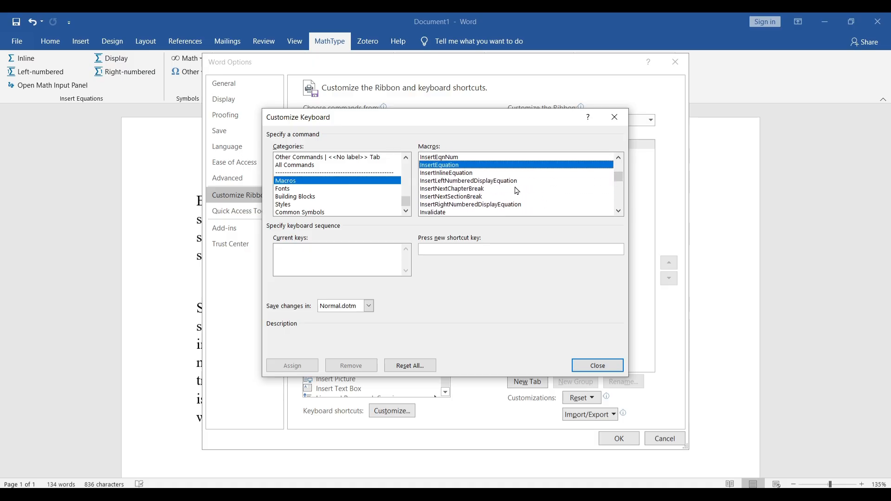
Examine the macros after InsertEquation, going through the MTCommand, MTCommandsMain and MTEdit entries and on past tableSingleCellsSelection.
key(Down)
key(Down)
key(Down)
key(Down)
key(Down)
key(Down)
key(Down)
key(Down)
key(Down)
key(Down)
key(Down)
key(Down)
key(Down)
key(Down)
key(Down)
key(Down)
key(Down)
key(Down)
key(Down)
key(Down)
key(Down)
key(Down)
key(Down)
key(Down)
key(Down)
key(Down)
key(Down)
key(Down)
key(Down)
key(Down)
key(Down)
key(Down)
key(Down)
key(Down)
key(Down)
key(Down)
key(Down)
key(Down)
key(Down)
key(Down)
key(Down)
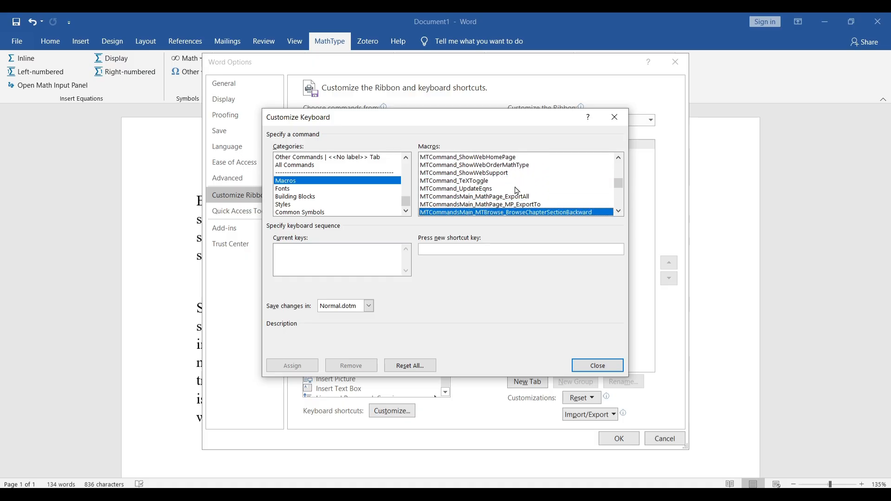
key(Down)
key(Down)
key(Down)
key(Down)
key(Down)
key(Down)
key(Down)
key(Down)
key(Down)
key(Down)
key(Down)
key(Down)
key(Down)
key(Down)
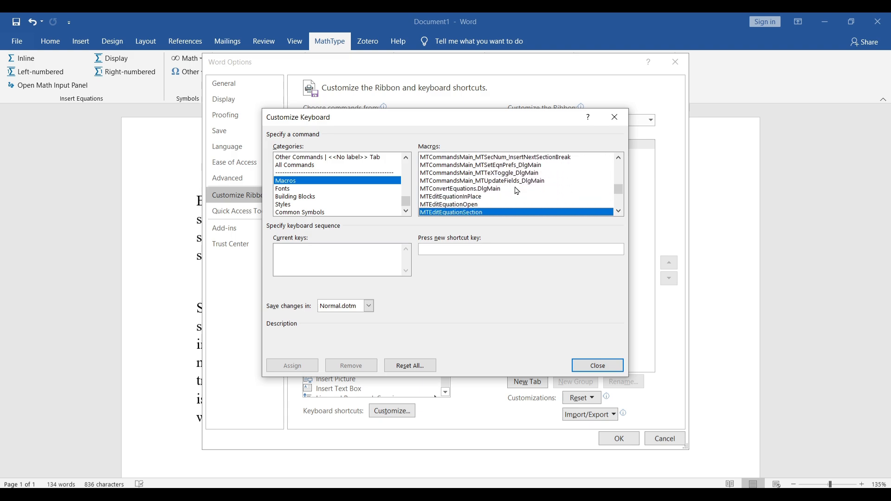
key(Down)
key(Down)
key(Down)
key(Down)
key(Down)
key(Down)
key(Down)
key(Down)
key(Down)
key(Down)
key(Down)
key(Down)
key(Down)
key(Down)
key(Down)
key(Down)
key(Down)
key(Down)
key(Down)
key(Down)
key(Down)
key(Down)
key(Down)
key(Down)
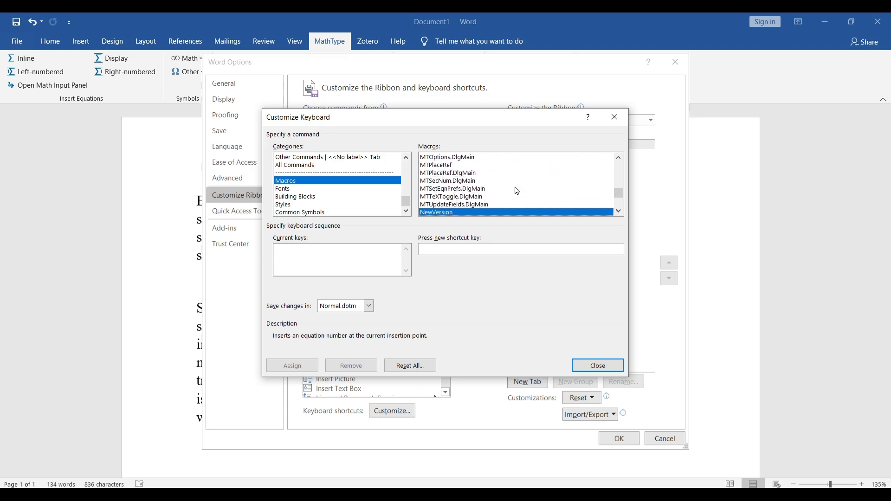
key(Down)
key(Down)
key(Down)
key(Down)
key(Down)
key(Down)
key(Down)
key(Down)
key(Down)
key(Down)
key(Down)
key(Down)
key(Down)
key(Down)
key(Down)
key(Down)
key(Down)
key(Down)
Go back through the macros list past the MTEdit and MTCommandsMain entries and select the MTCommand_InsertInlineEqn macro.
key(Up)
key(Up)
key(Up)
key(Up)
key(Up)
key(Up)
key(Up)
key(Up)
key(Up)
key(Up)
key(Up)
key(Up)
key(Up)
key(Up)
key(Up)
key(Up)
key(Up)
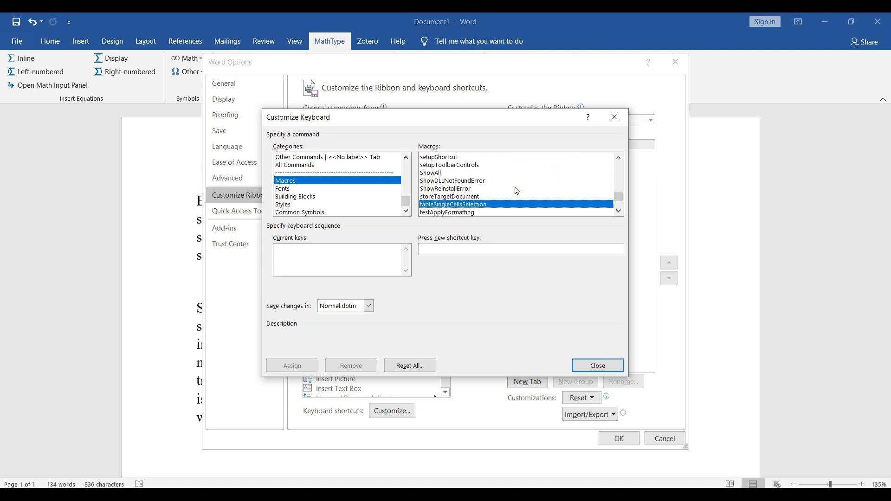
key(Up)
key(Up)
key(Up)
key(Up)
key(Up)
key(Up)
key(Up)
key(Up)
key(Up)
key(Up)
key(Up)
key(Up)
key(Up)
key(Up)
key(Up)
key(Up)
key(Up)
key(Up)
key(Up)
key(Up)
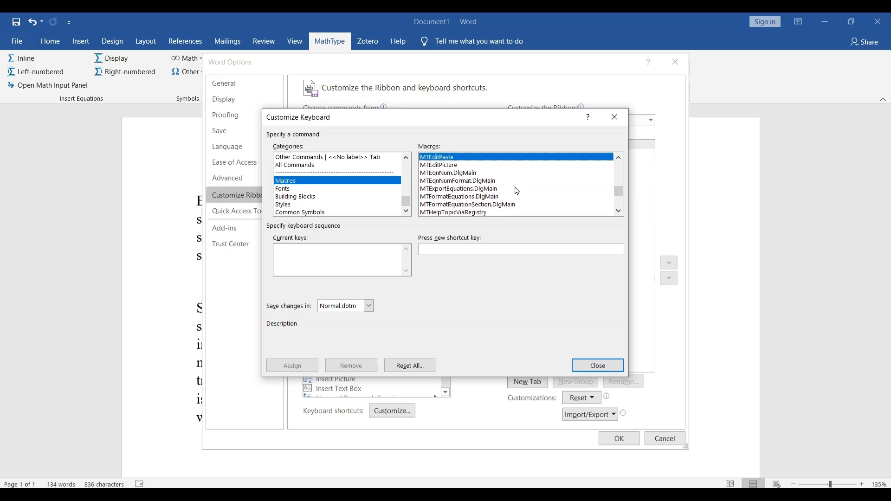
key(Up)
key(Up)
key(Up)
key(Up)
key(Up)
key(Up)
key(Up)
key(Up)
key(Up)
key(Up)
key(Up)
key(Up)
key(Up)
key(Up)
key(Up)
key(Up)
key(Up)
key(Up)
key(Up)
key(Up)
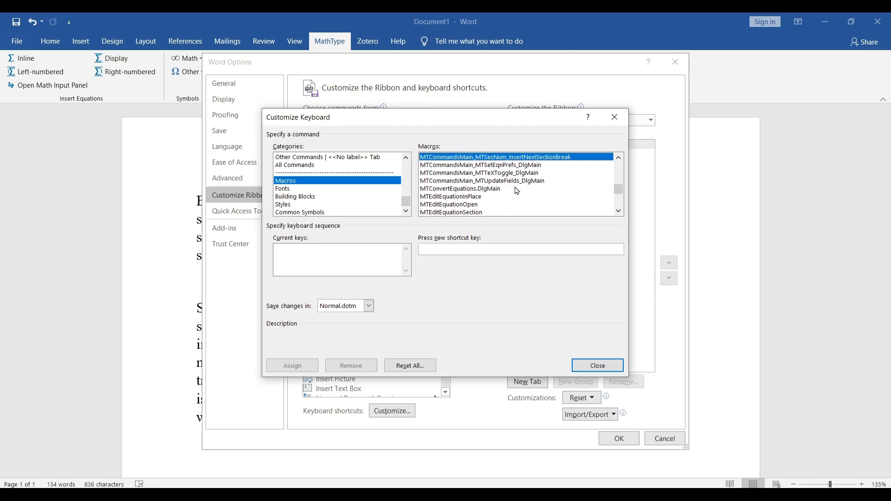
key(Up)
key(Up)
key(Up)
key(Up)
key(Up)
key(Up)
key(Up)
key(Up)
key(Up)
key(Up)
key(Up)
key(Up)
key(Up)
key(Up)
key(Up)
key(Up)
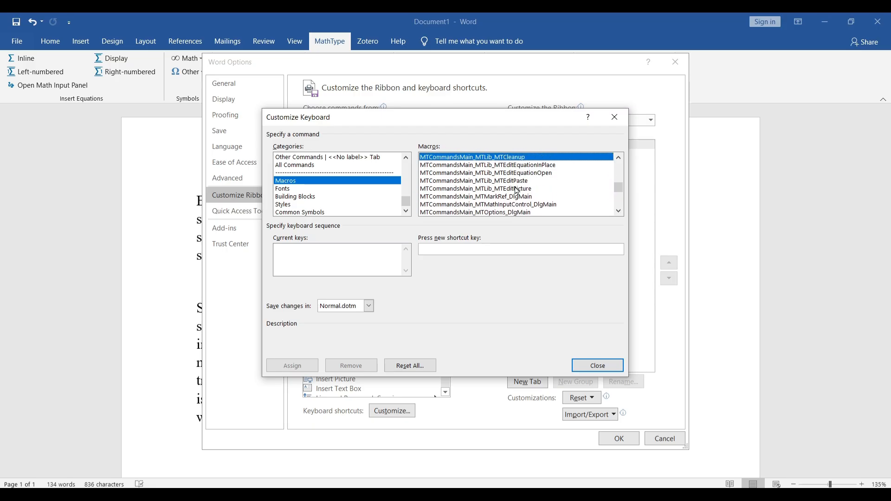
key(Up)
key(Up)
key(Up)
key(Up)
key(Up)
key(Up)
key(Up)
key(Up)
key(Up)
key(Up)
key(Up)
key(Up)
key(Up)
key(Up)
key(Up)
key(Up)
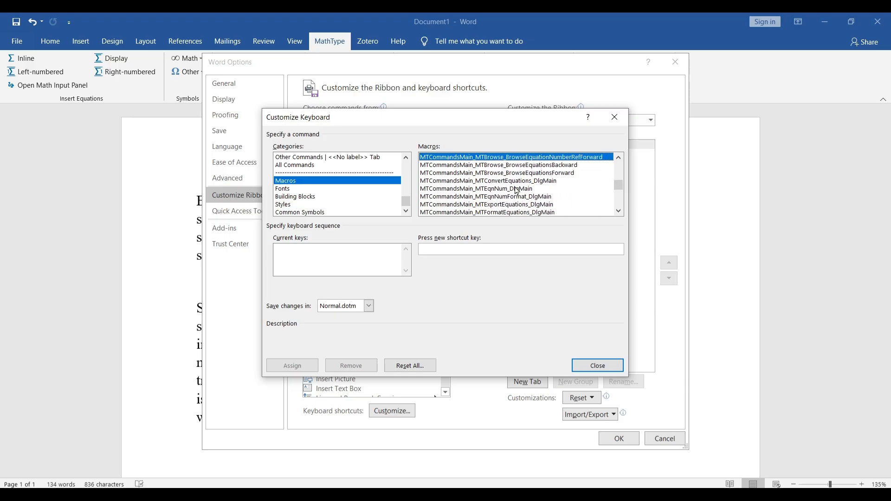
key(Up)
key(Up)
key(Up)
key(Up)
key(Up)
key(Up)
key(Up)
key(Up)
key(Up)
key(Up)
key(Up)
key(Up)
key(Up)
key(Up)
key(Up)
key(Up)
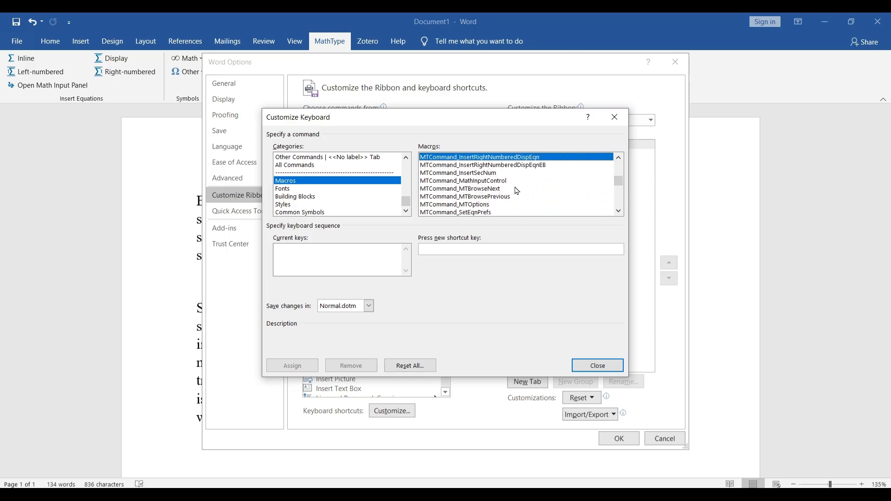
key(Down)
key(Down)
key(Down)
key(Down)
key(Up)
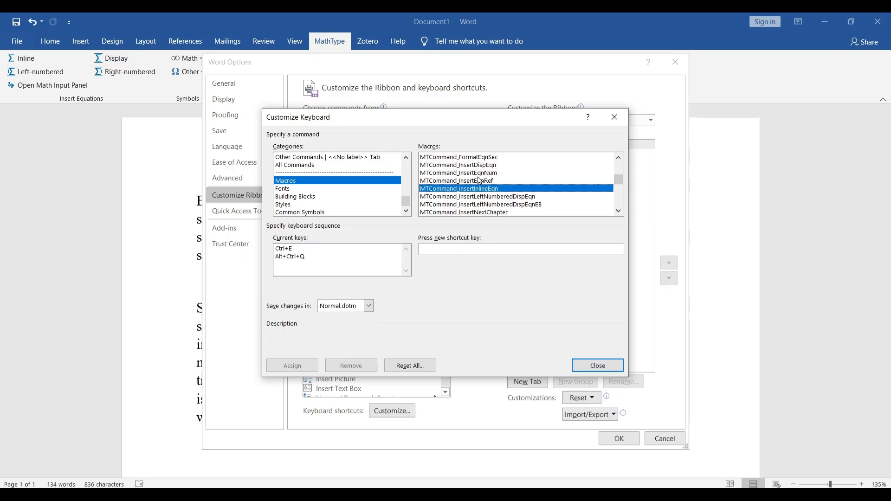
Inspect the shortcuts assigned to the MTCommand_InsertInlineEqn macro, then close the keyboard customization and the Word options.
click(311, 258)
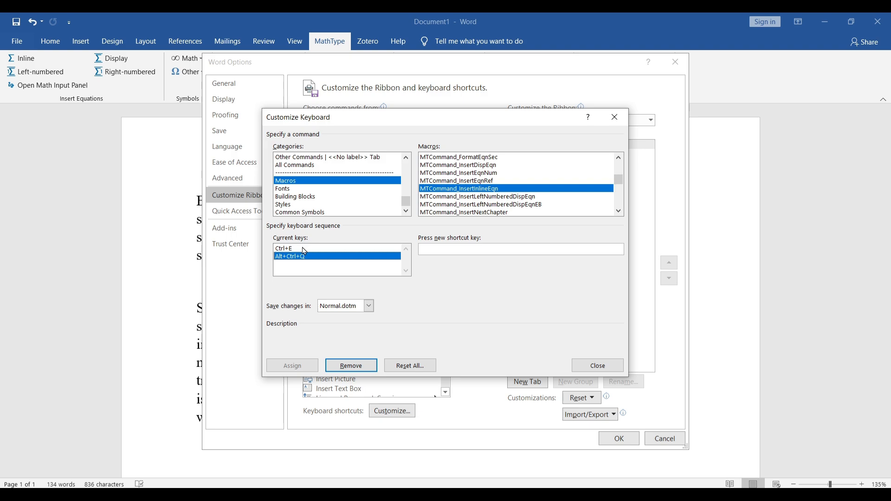
click(304, 250)
click(441, 249)
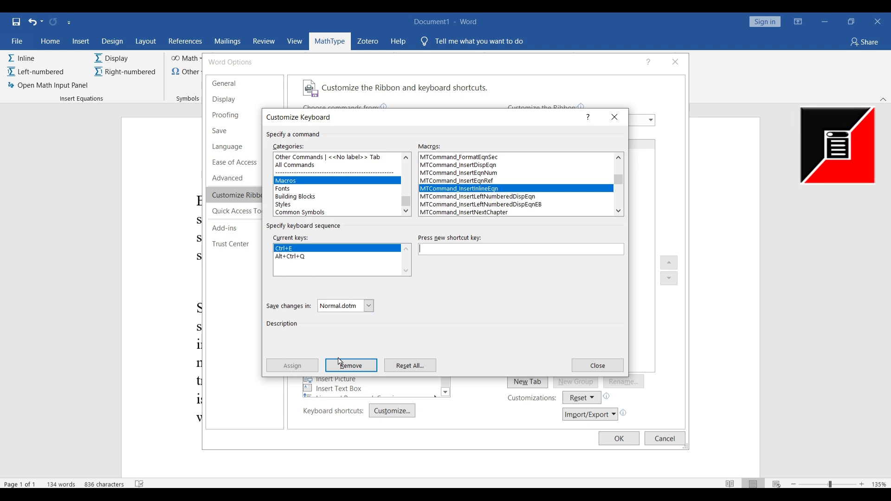
click(608, 368)
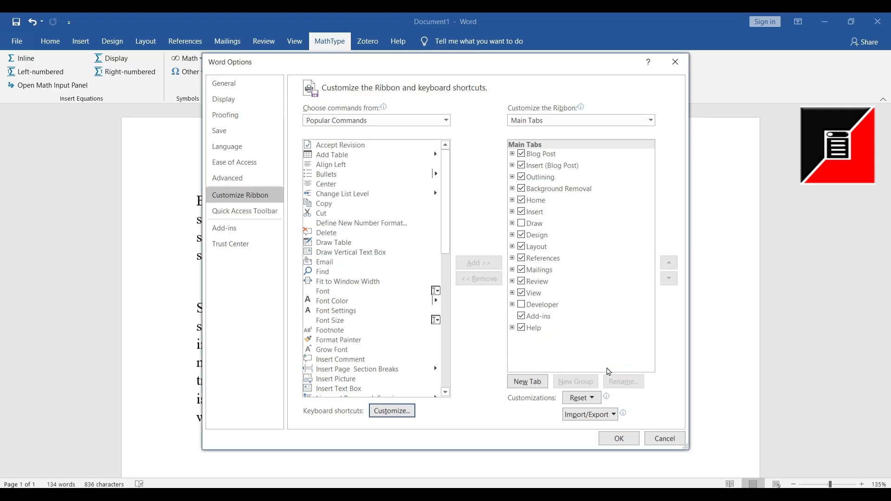
click(620, 439)
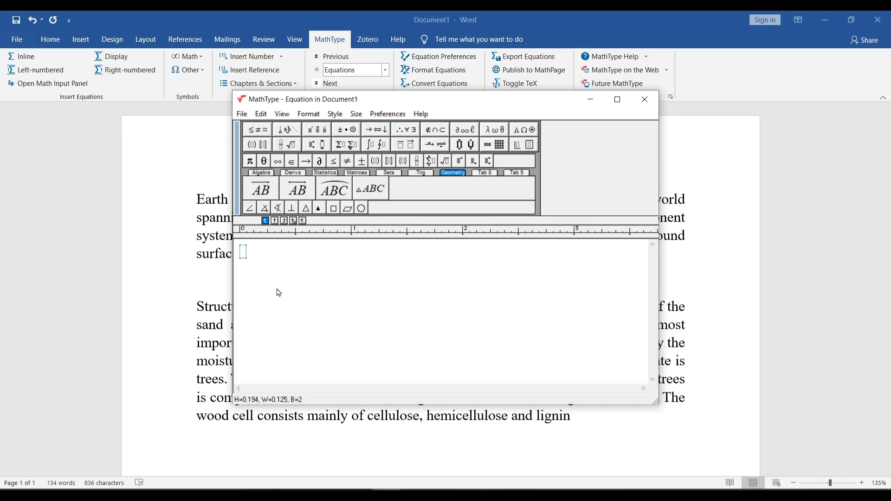
Open the equation editor's keyboard customization and select the Close and Return to command in the File Menu group of Menu Commands.
click(398, 120)
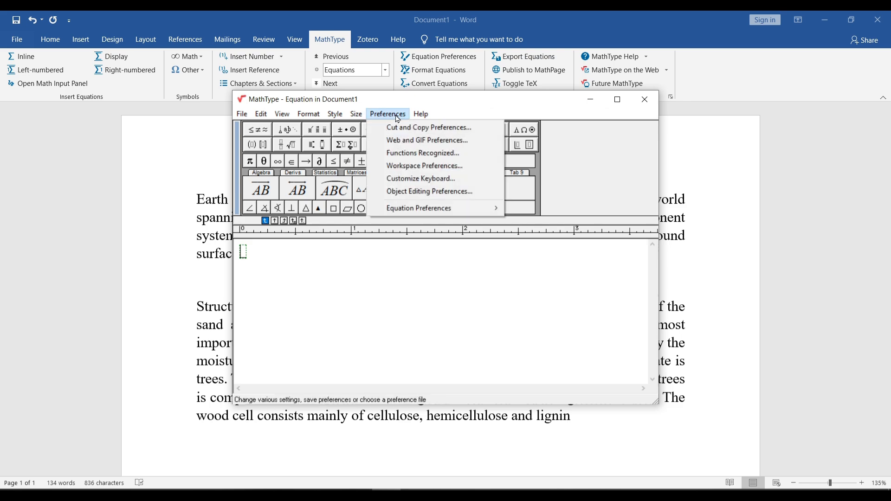
click(404, 180)
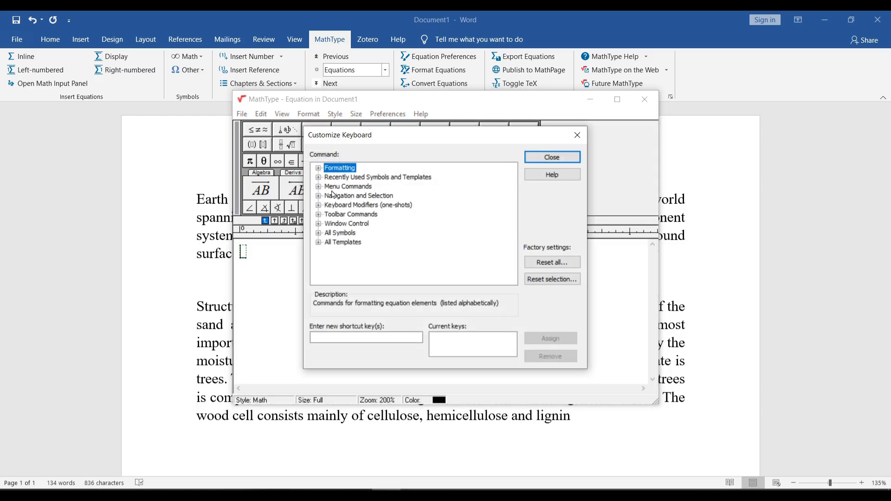
click(319, 188)
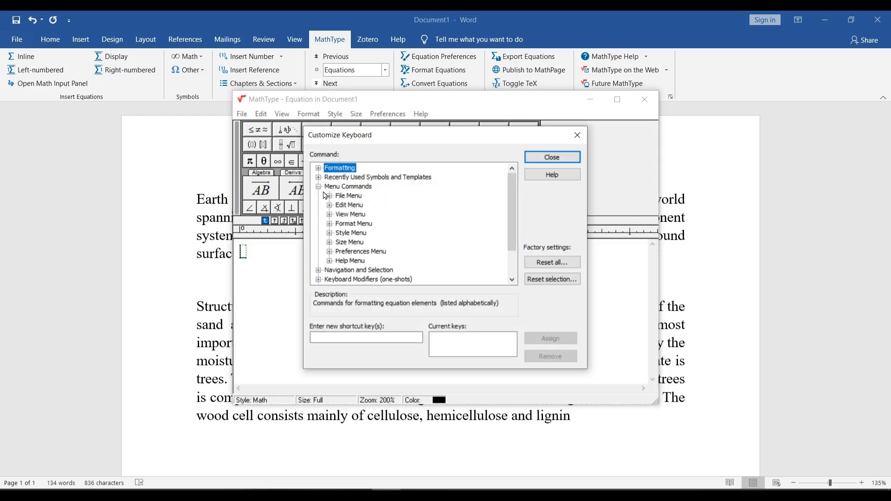
click(330, 196)
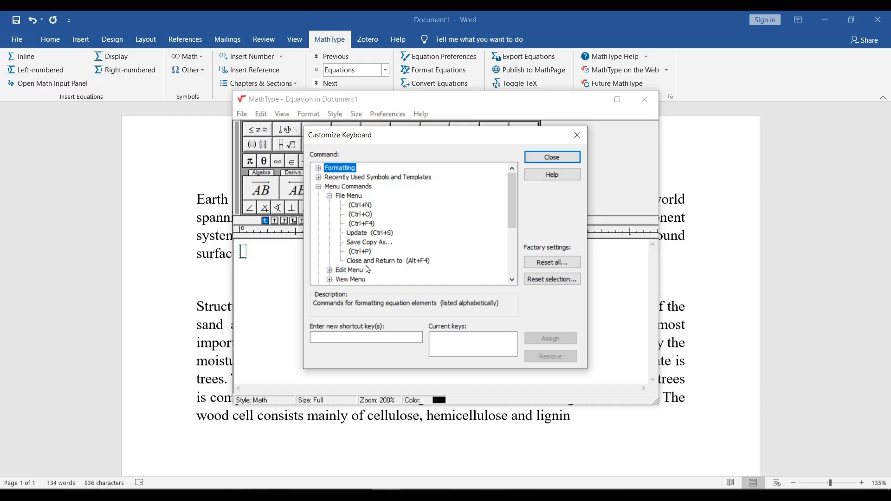
click(385, 262)
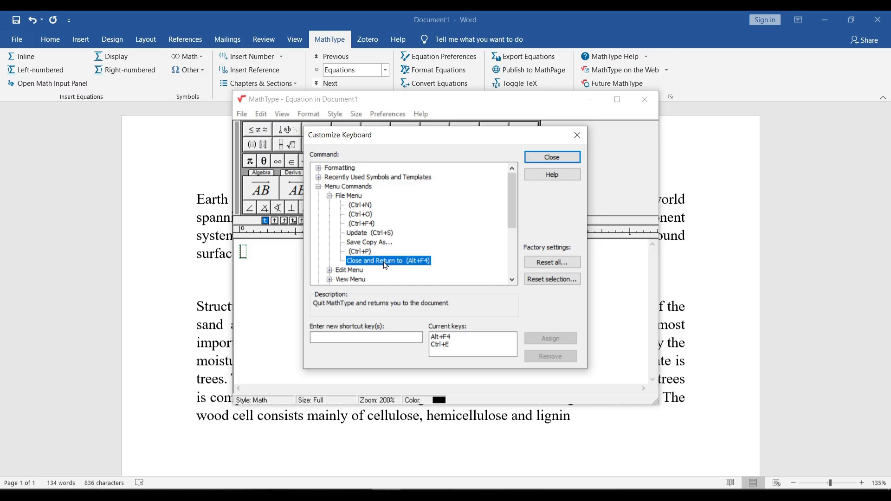
Assign Ctrl+E as a shortcut for the Close and Return to command and close the keyboard customization.
click(442, 345)
click(394, 338)
key(ctrl+e)
click(548, 337)
click(548, 161)
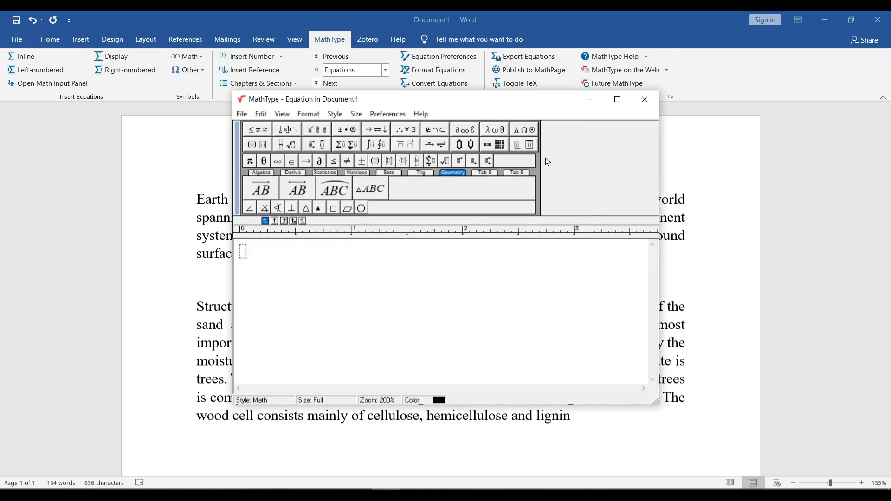
Insert sin as an equation between the two paragraphs, then delete it and restore the blank line.
text(sin)
key(ctrl+F4)
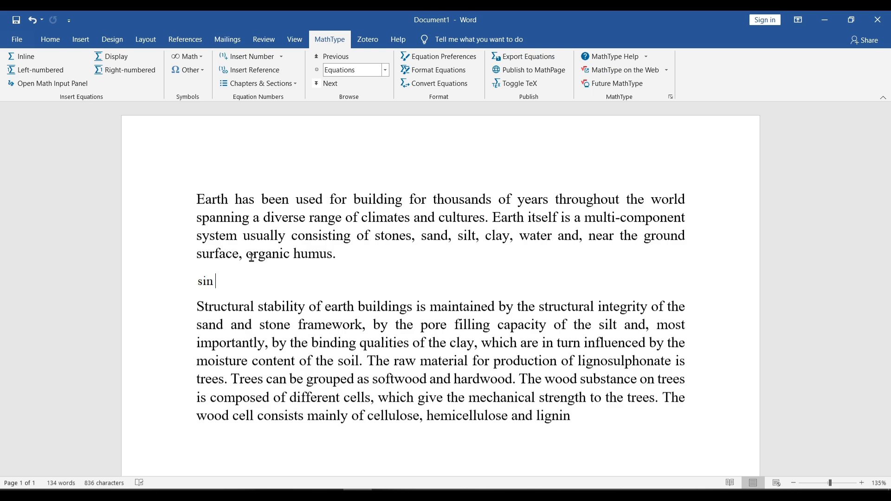
key(BackSpace)
key(BackSpace)
key(BackSpace)
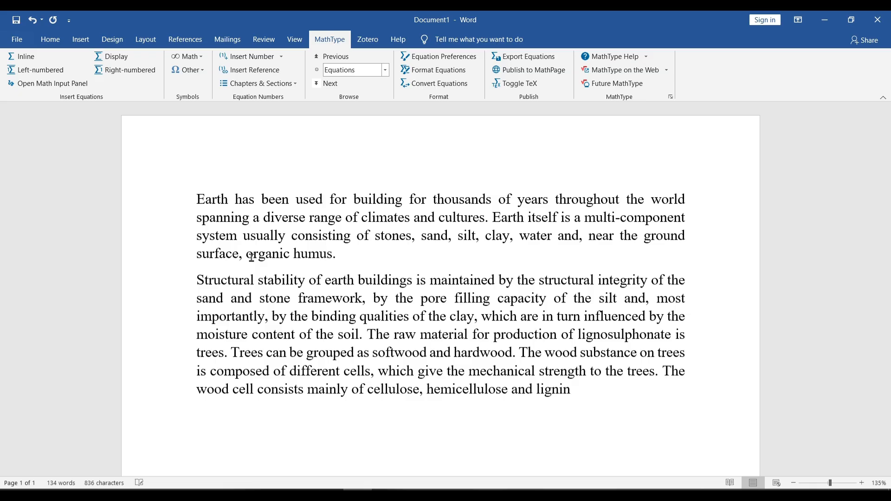
key(Return)
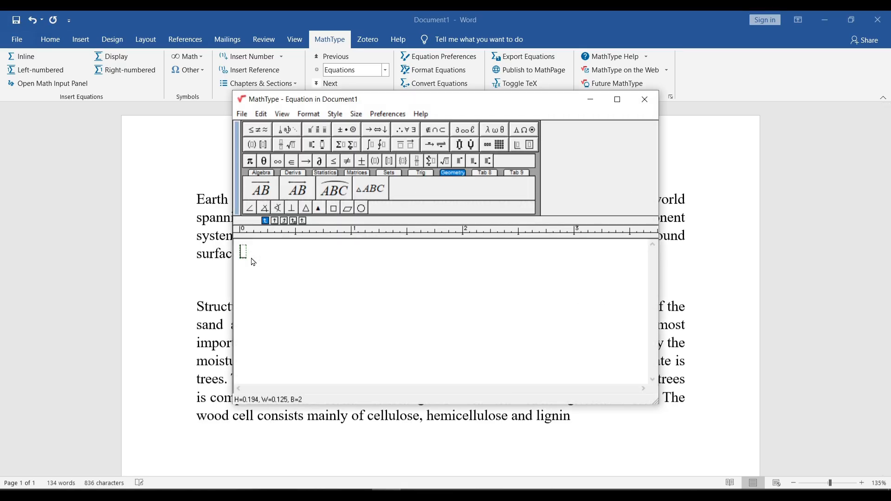
Enter sin in the new equation and try a superscript and a subscript after it, removing both.
text(sin)
key(ctrl+h)
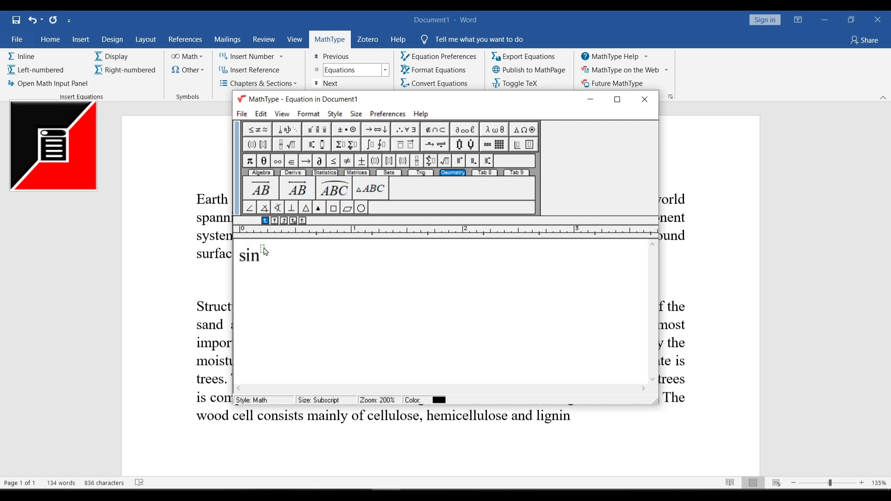
text(2)
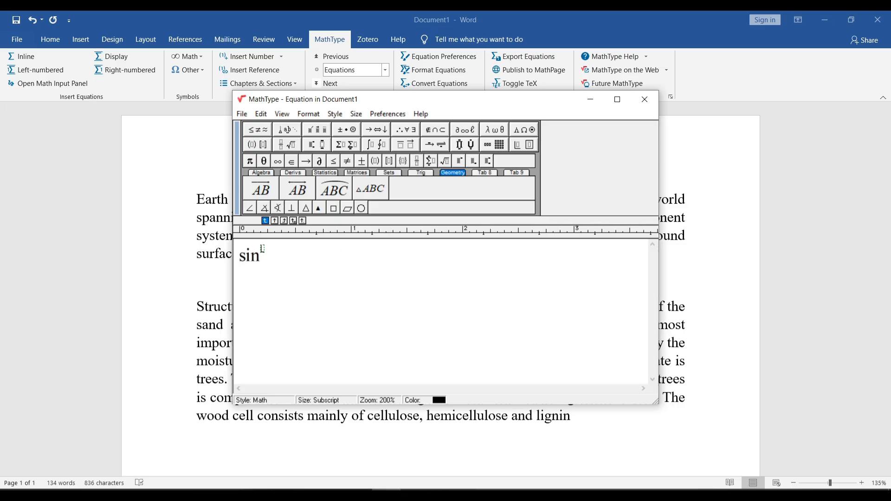
key(BackSpace)
key(ctrl+l)
key(BackSpace)
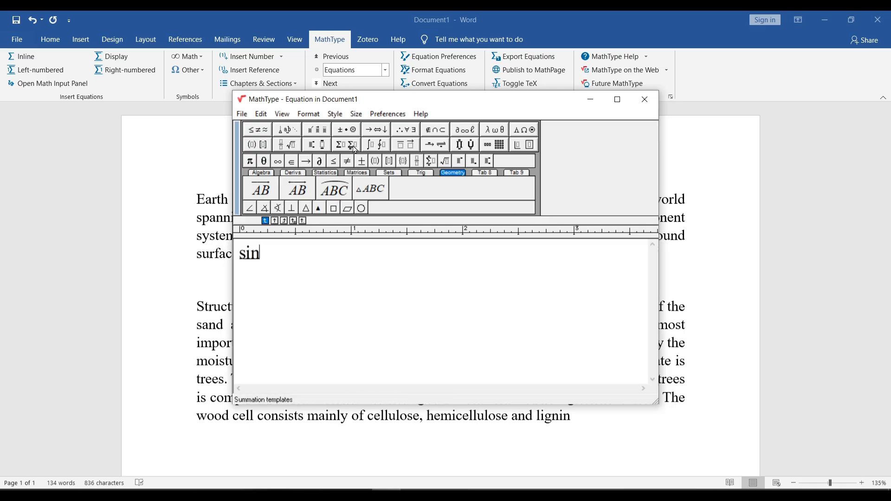
View the subscript and superscript templates, then add the theta symbol after sin.
click(321, 151)
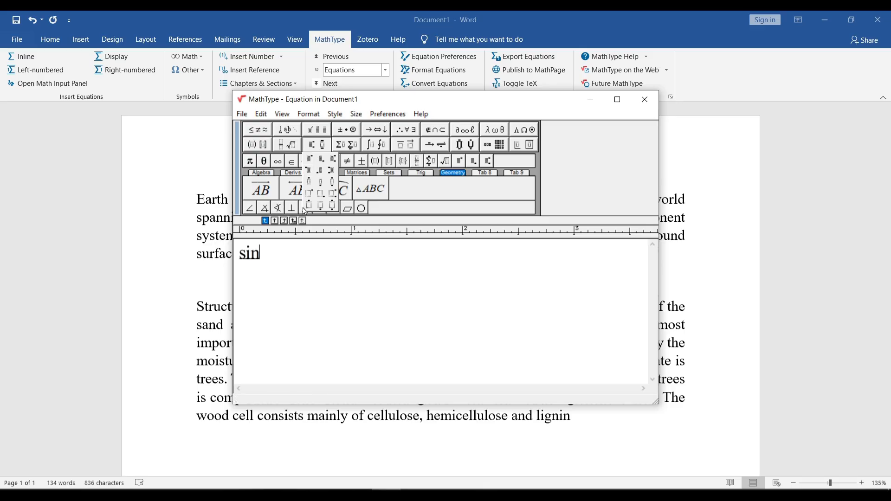
click(265, 162)
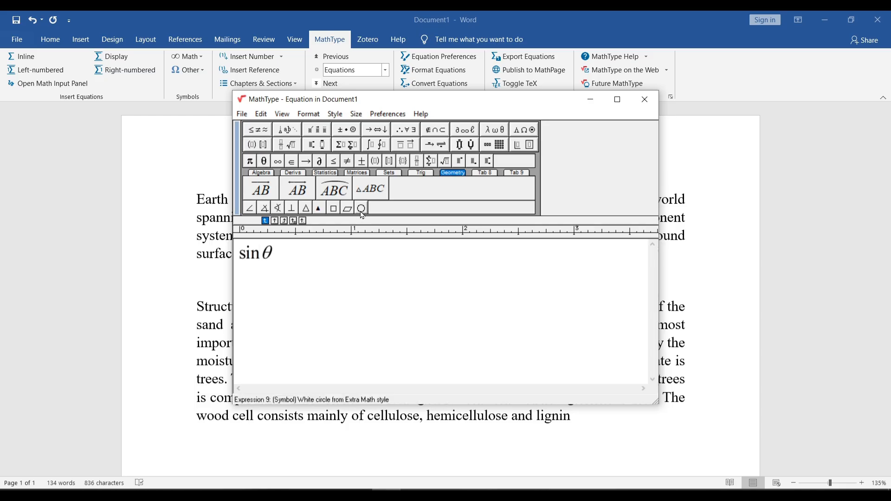
Look through the Tab 8, Geometry and Algebra expression sets.
click(485, 178)
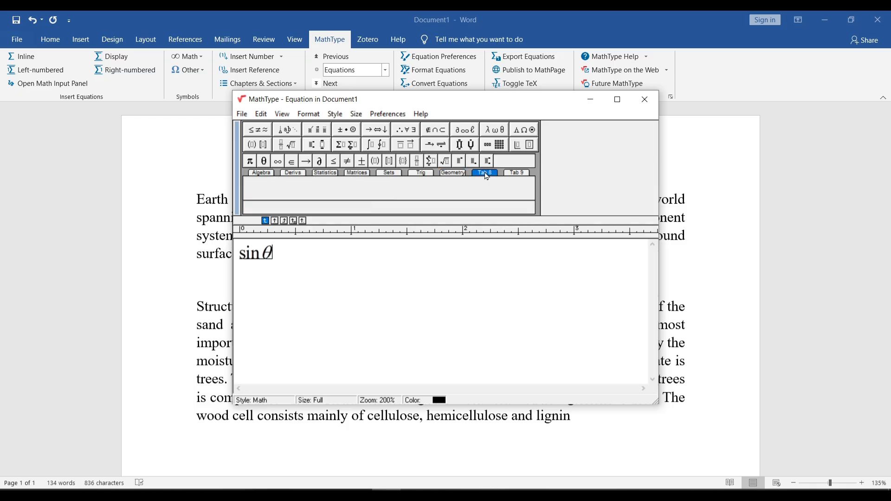
click(454, 174)
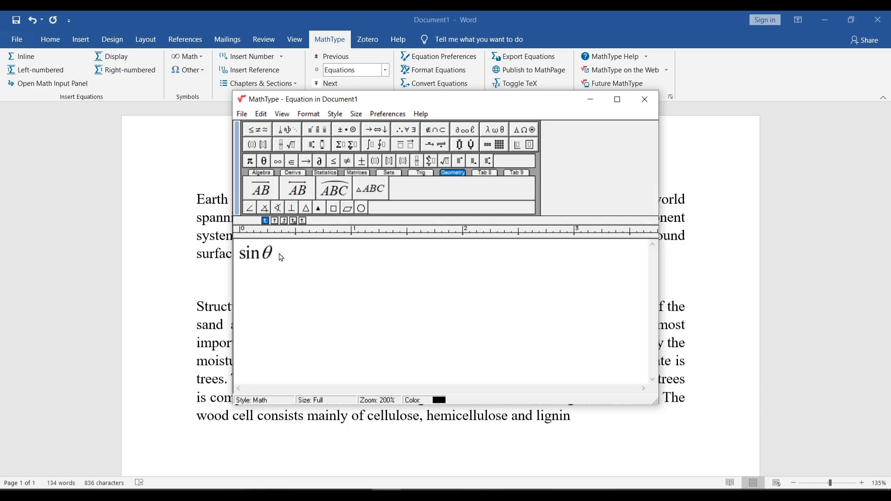
click(261, 174)
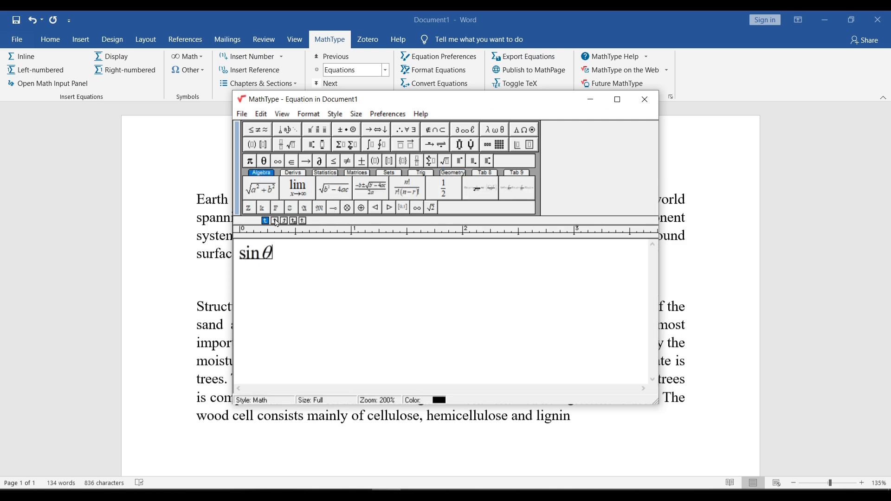
Replace the sin θ equation with the quadratic formula expression plus √(b²−4ac) plus √(a²+b²), set equal to 0.
key(BackSpace)
key(BackSpace)
key(BackSpace)
key(BackSpace)
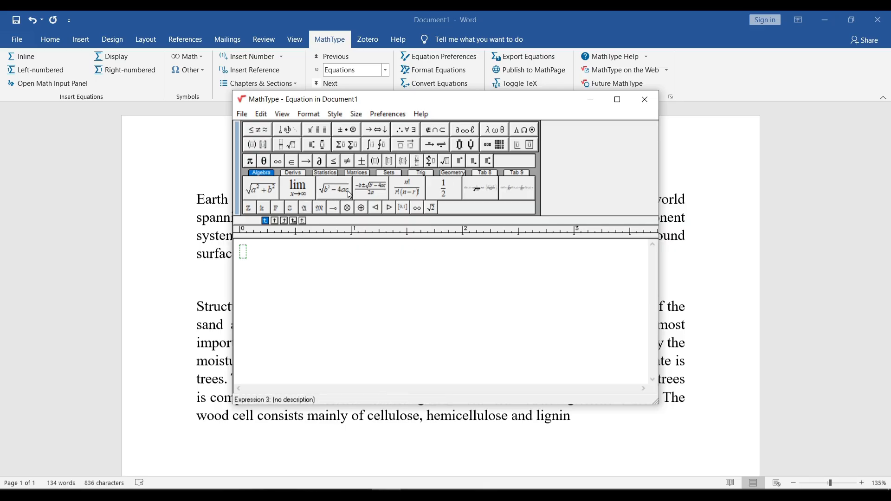
click(365, 195)
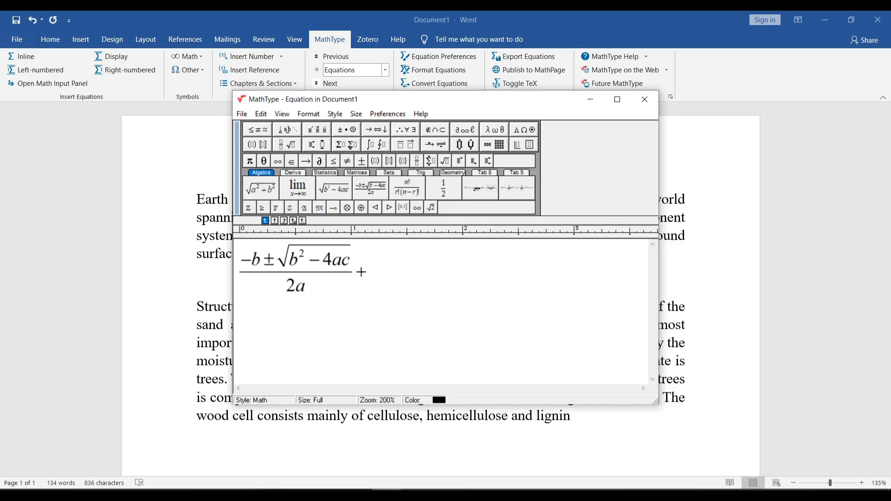
click(343, 195)
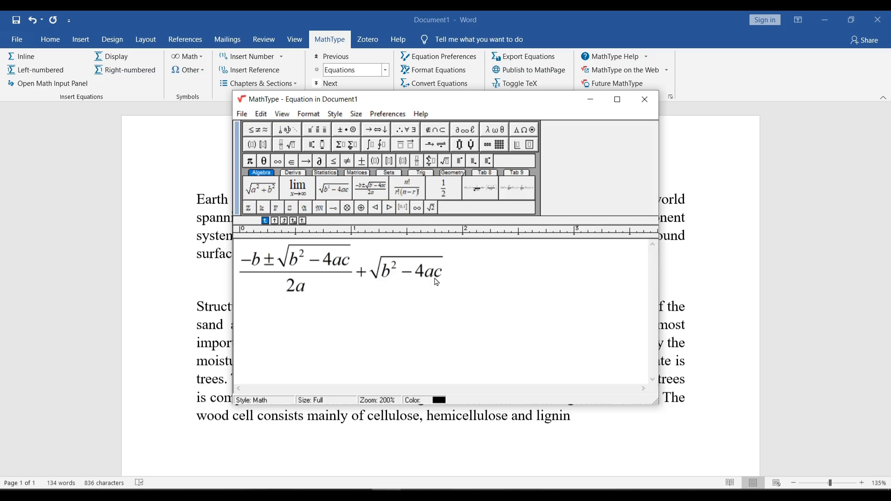
text(+)
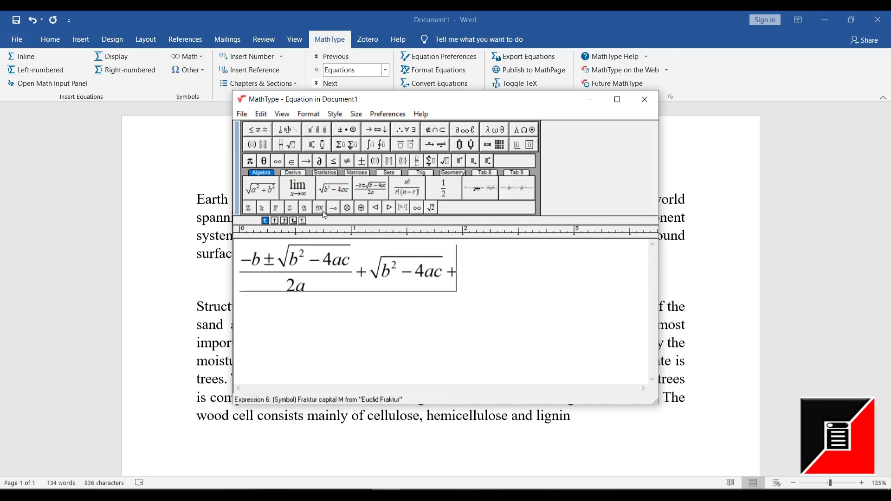
click(261, 188)
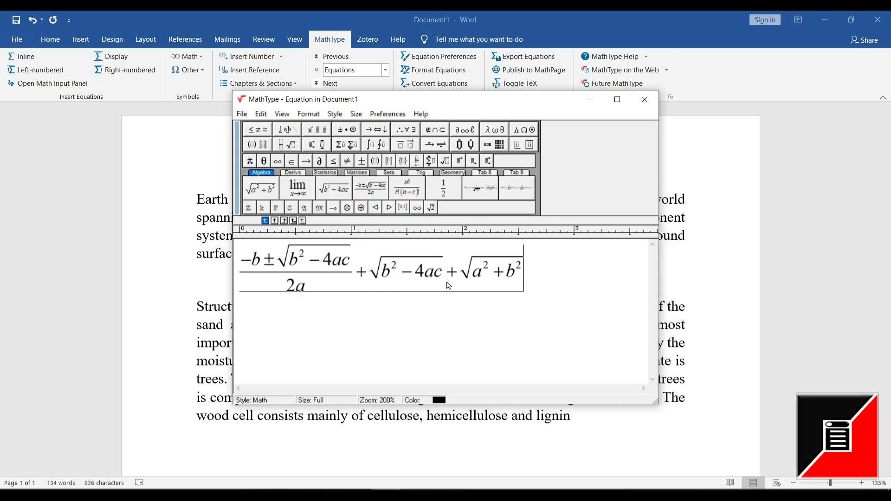
text(=0)
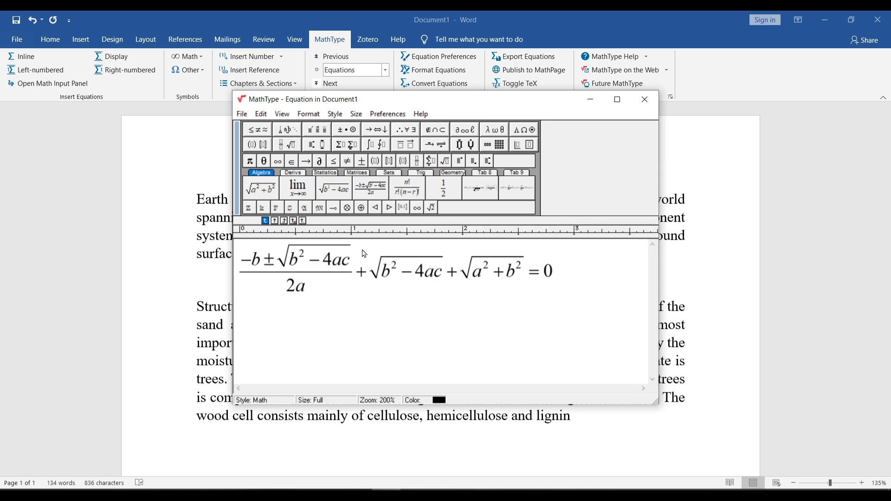
Save the whole equation as a reusable expression in the empty Tab 8 set.
key(ctrl+a)
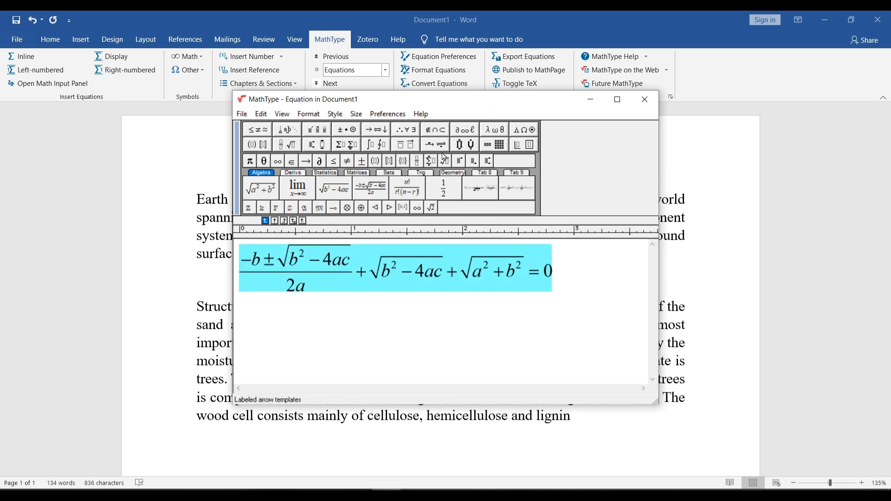
click(482, 174)
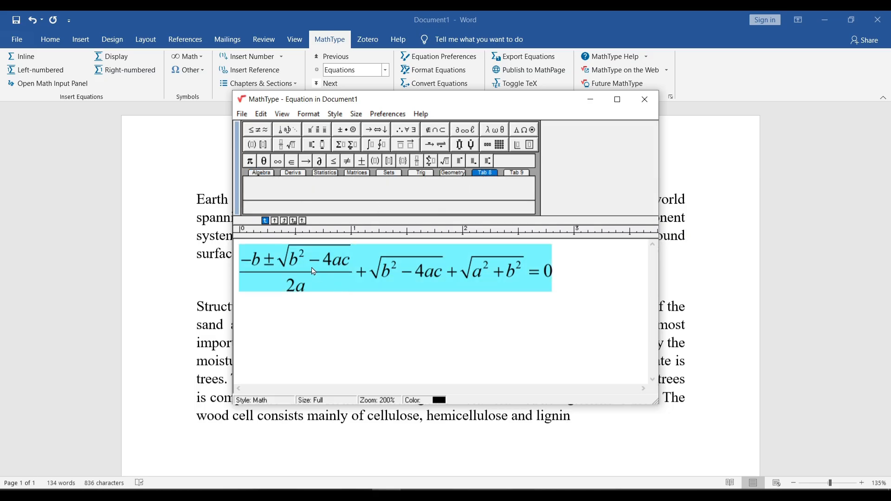
drag(314, 271, 262, 193)
click(313, 277)
click(420, 268)
click(494, 271)
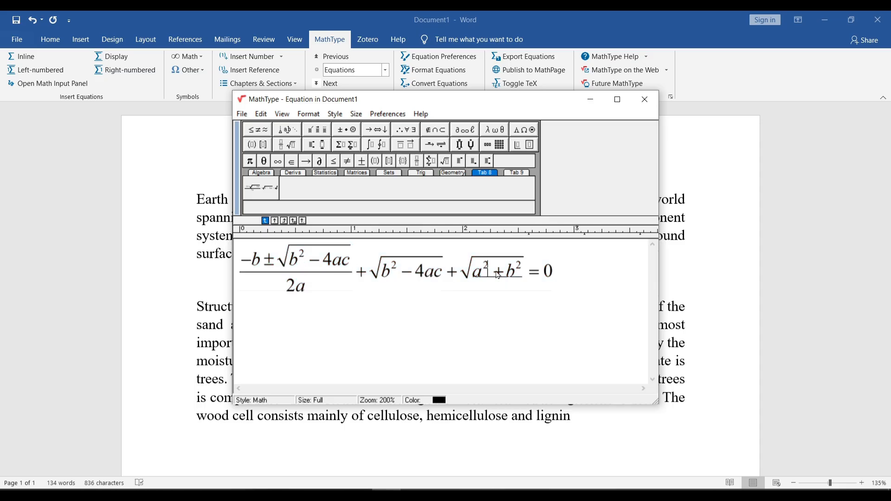
Clear the equation, reinsert it from the expression saved in Tab 8, and close the editor to place it in the document.
key(ctrl+a)
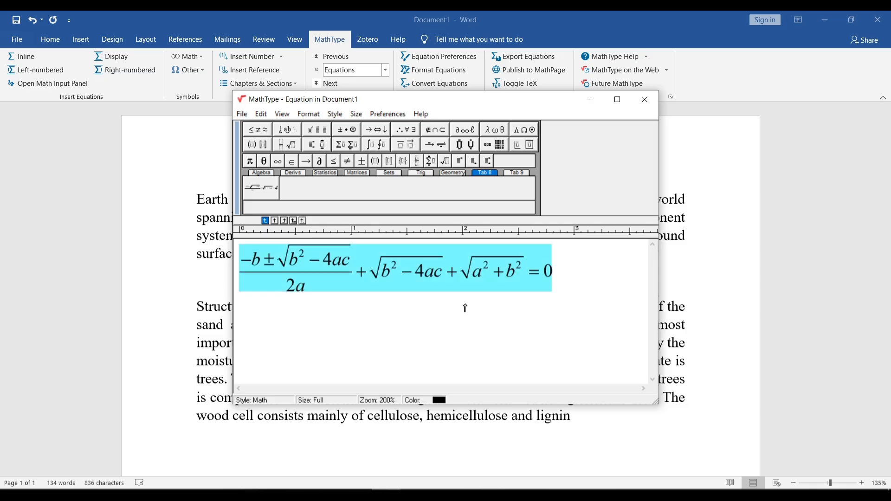
key(Delete)
click(273, 190)
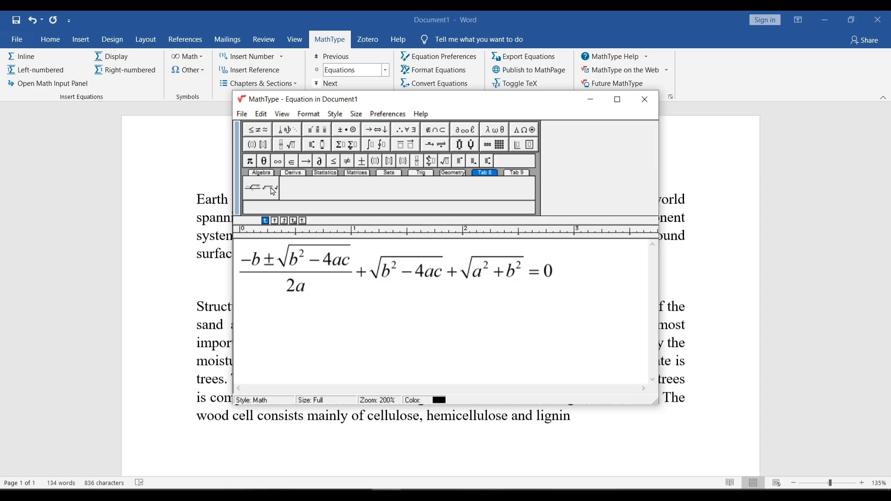
key(ctrl+F4)
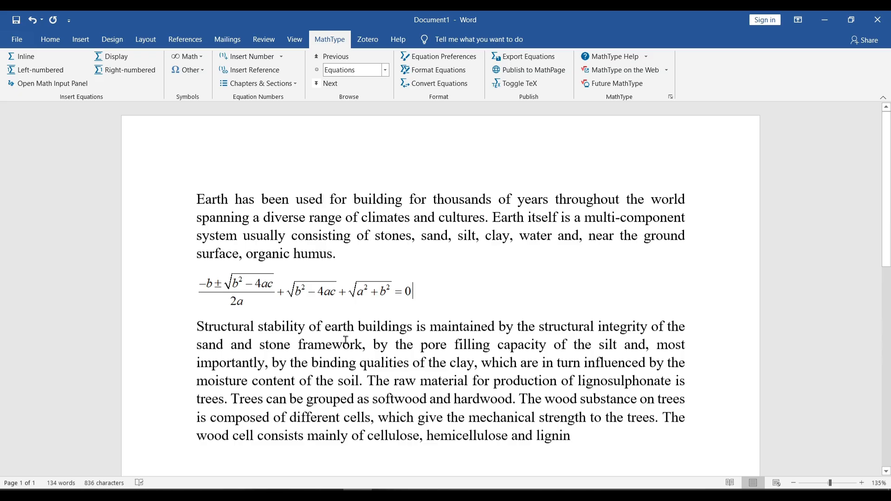
Reopen the document's equation for editing and delete its entire content.
click(348, 292)
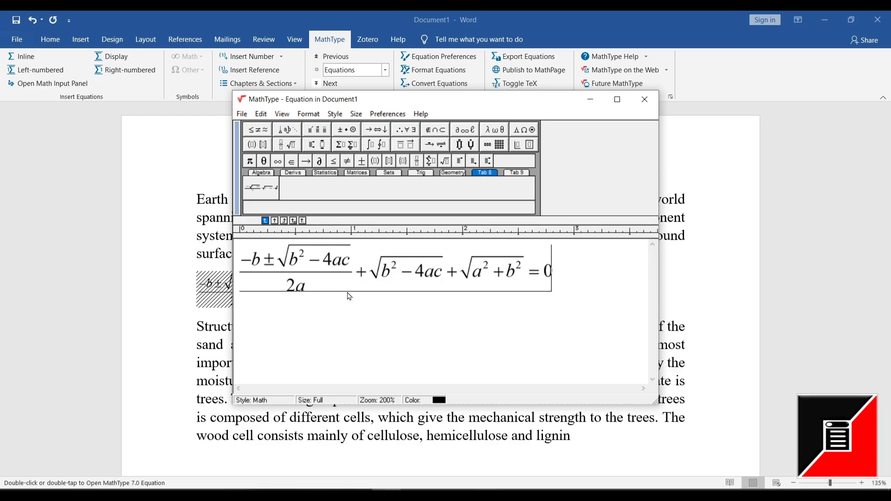
click(393, 270)
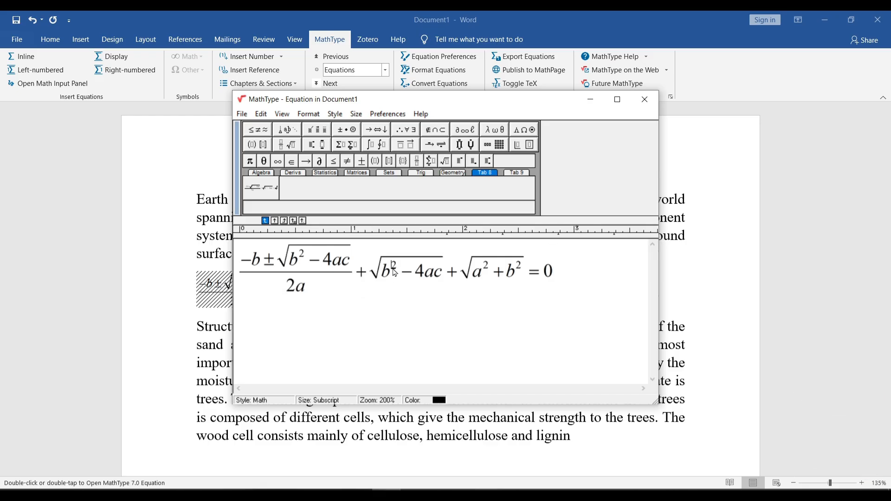
click(390, 271)
key(ctrl+a)
key(Delete)
Try inserting a matrix of 4 rows and 3 columns without brackets, and undo it.
click(504, 149)
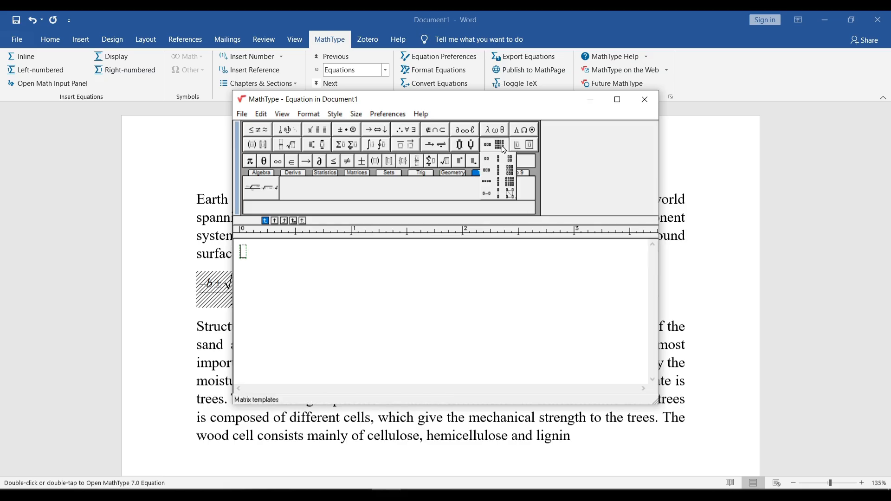
click(510, 194)
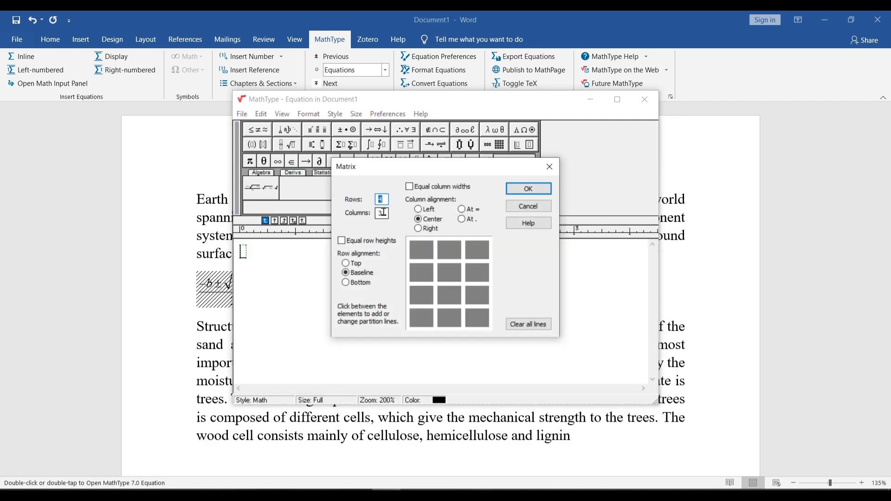
click(536, 190)
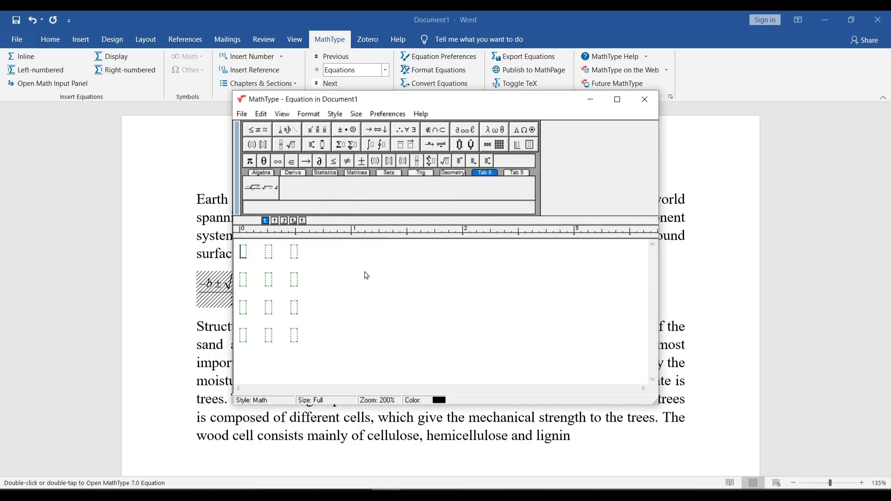
key(ctrl+z)
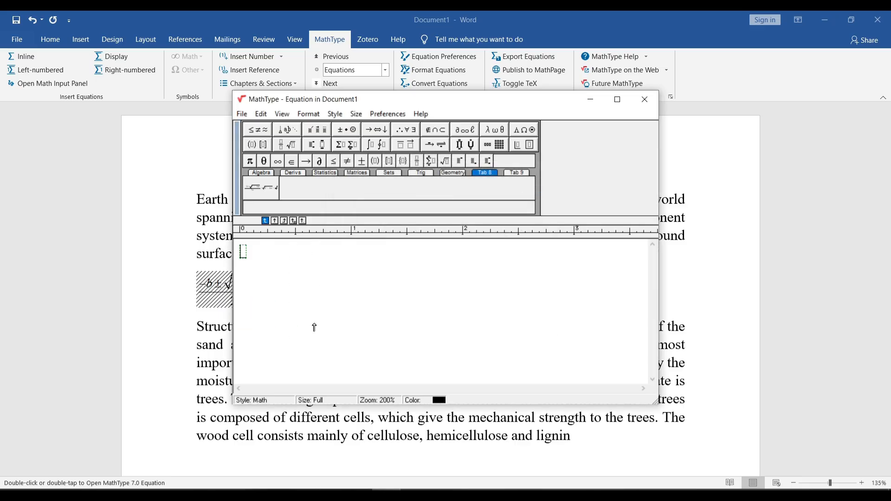
Insert square brackets containing a matrix with 4 rows and 3 columns.
click(262, 146)
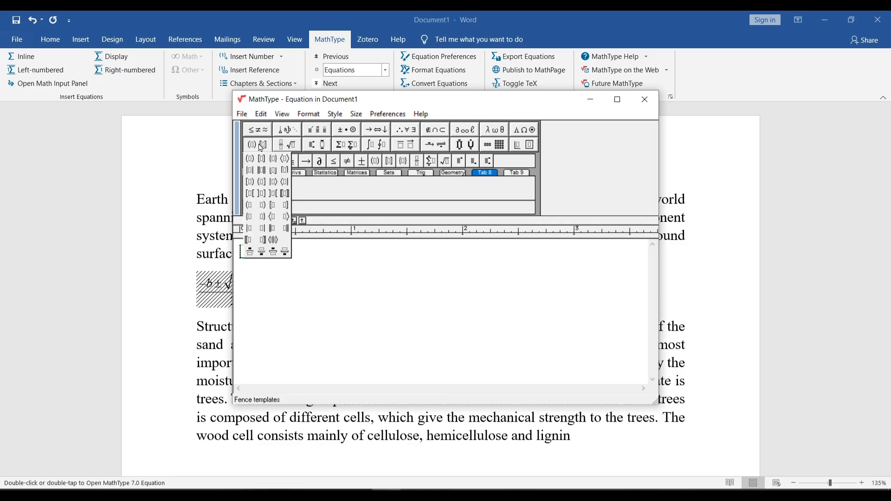
click(263, 170)
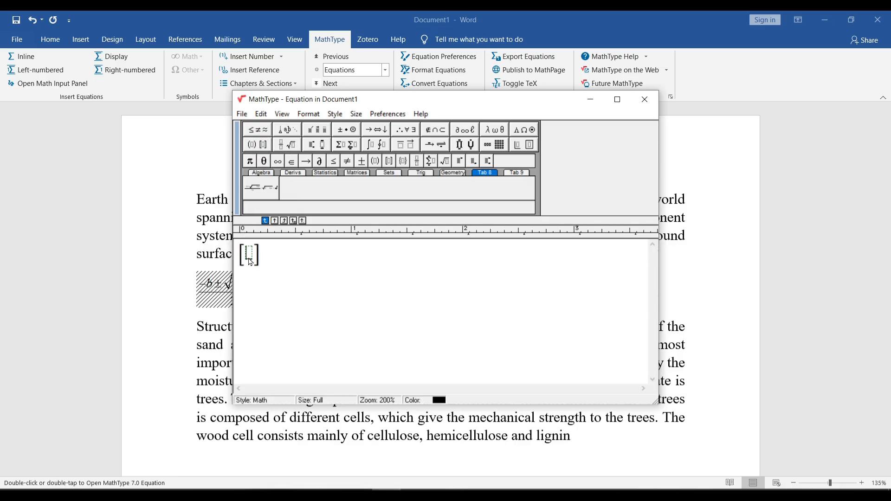
click(502, 146)
click(512, 196)
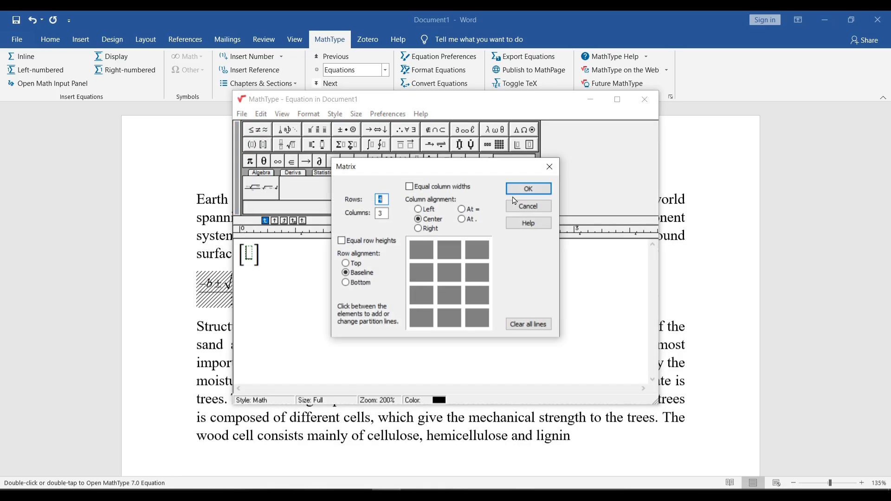
click(522, 194)
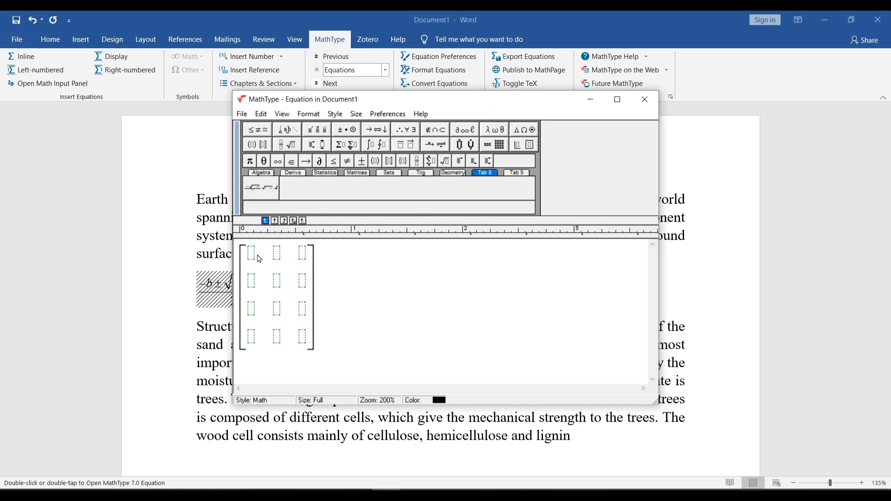
Fill the first row of the matrix with 1, 0 and 1.
text(1)
click(284, 248)
text(0)
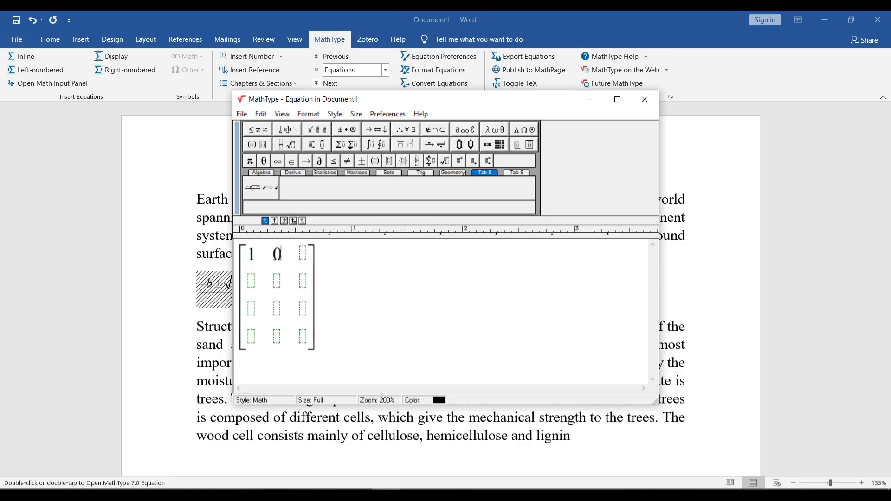
click(303, 253)
text(1)
click(252, 278)
text(0)
key(BackSpace)
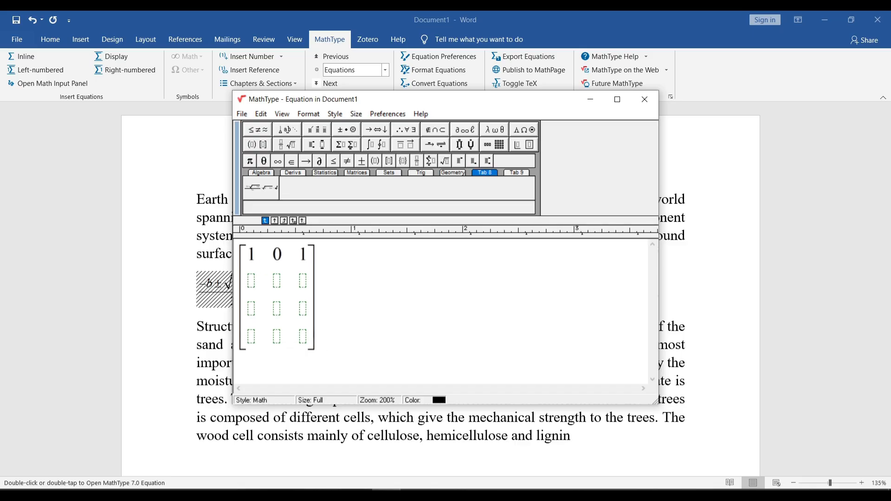
Fill the second row of the matrix with 0, 2 and 1.
click(252, 282)
text(0)
key(Tab)
text(2)
key(Tab)
text(1)
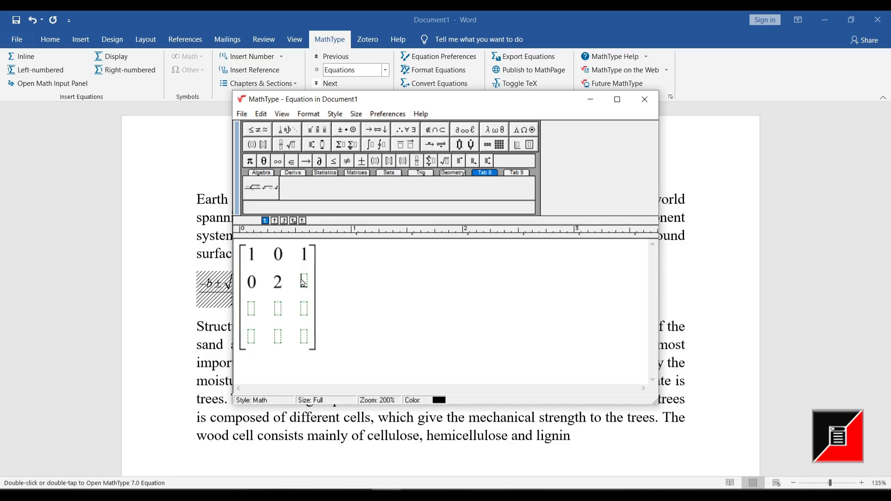
Fill the third row of the matrix with 2, 1 and 2.
click(305, 309)
text(2)
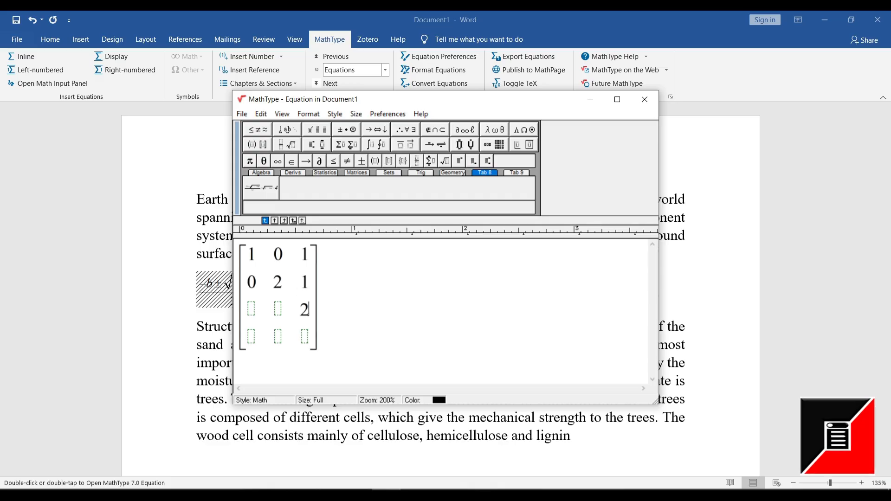
click(278, 308)
text(1)
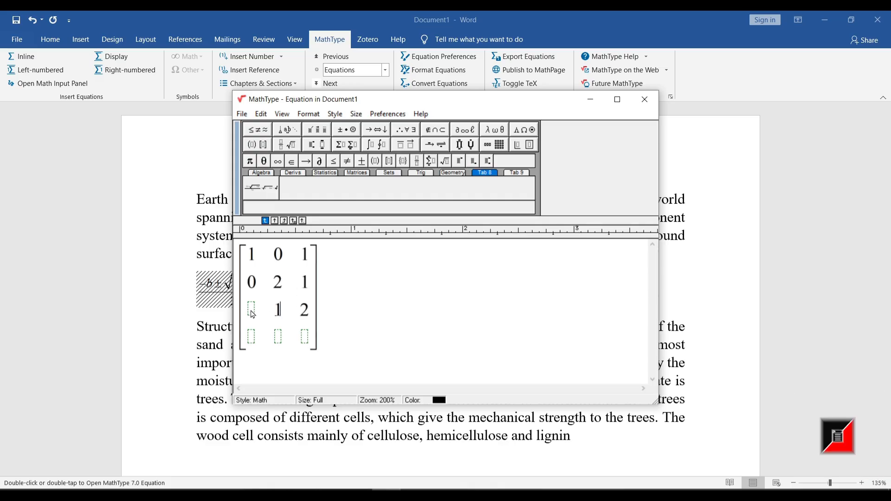
click(251, 309)
text(2)
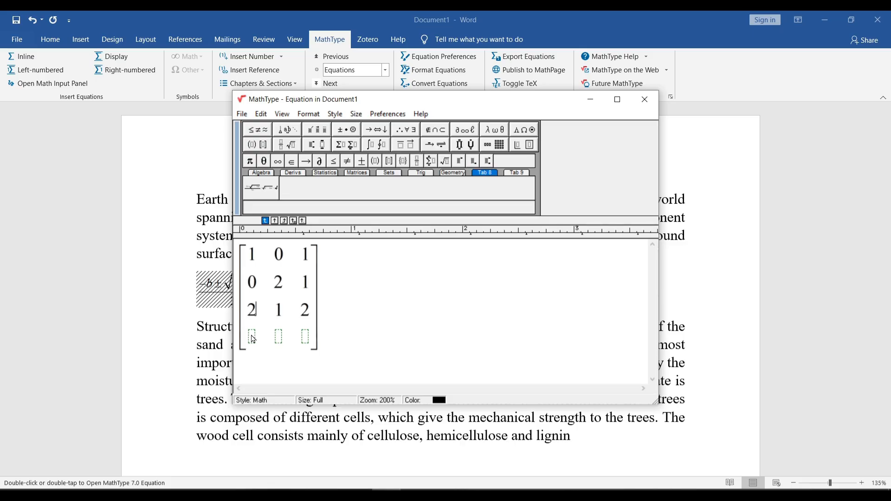
Fill the fourth row of the matrix with 3, 4 and 1, and add a plus sign after the closing bracket.
click(253, 337)
text(3)
click(279, 337)
text(4)
click(306, 339)
text(1] +)
Copy the matrix after the plus sign and again after an equals sign, then close the editor to update the document.
drag(321, 320, 260, 313)
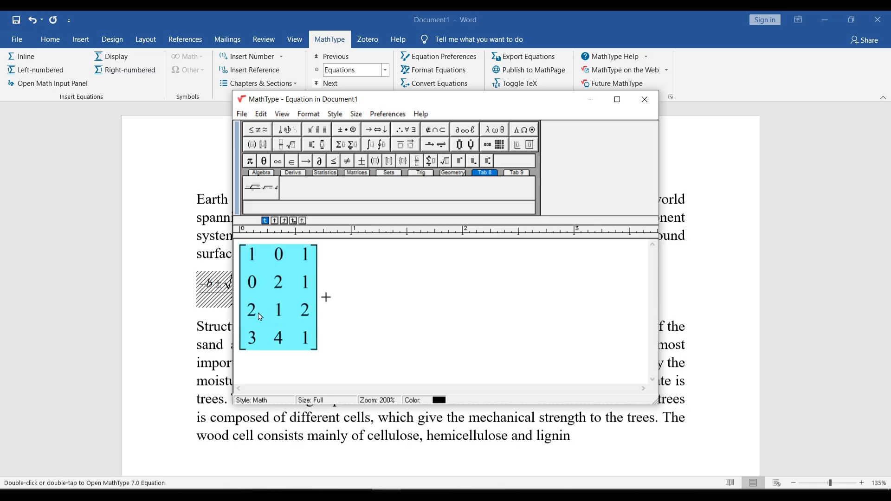
click(361, 296)
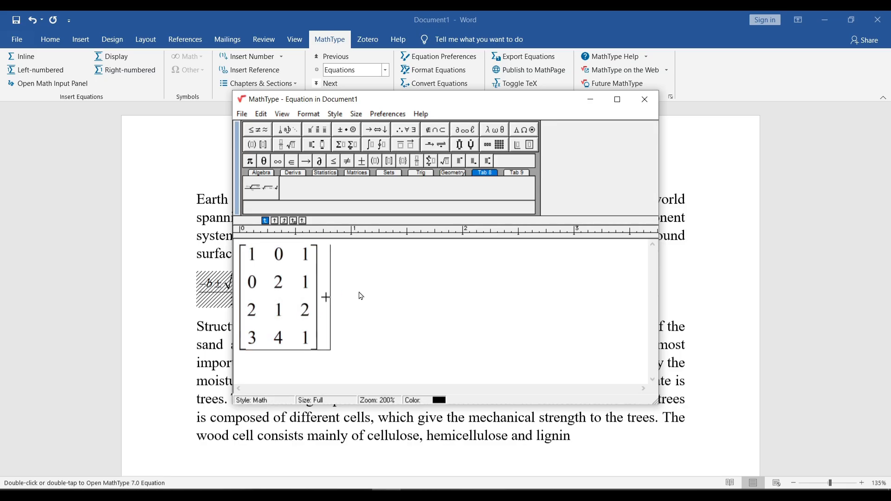
key(ctrl+v)
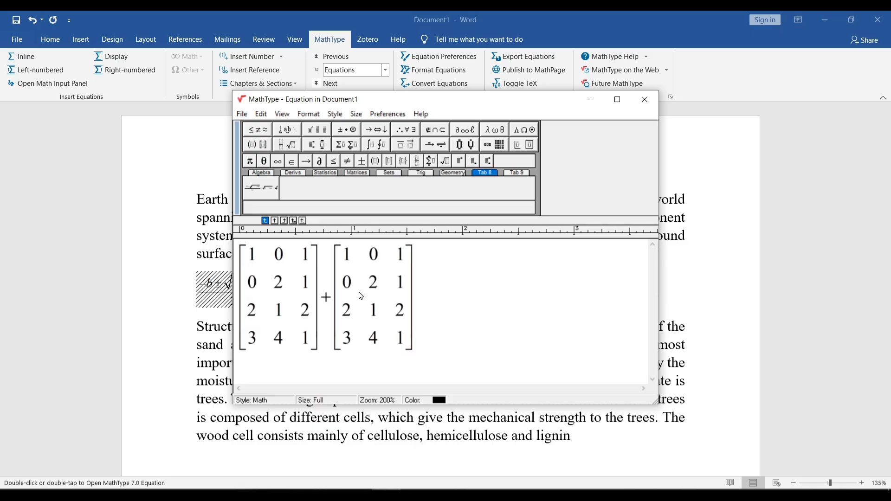
text(=)
key(ctrl+v)
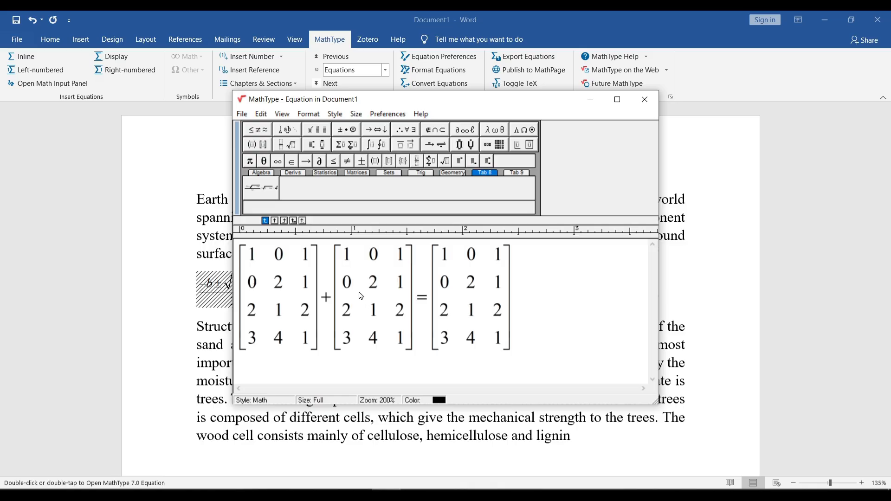
key(ctrl+F4)
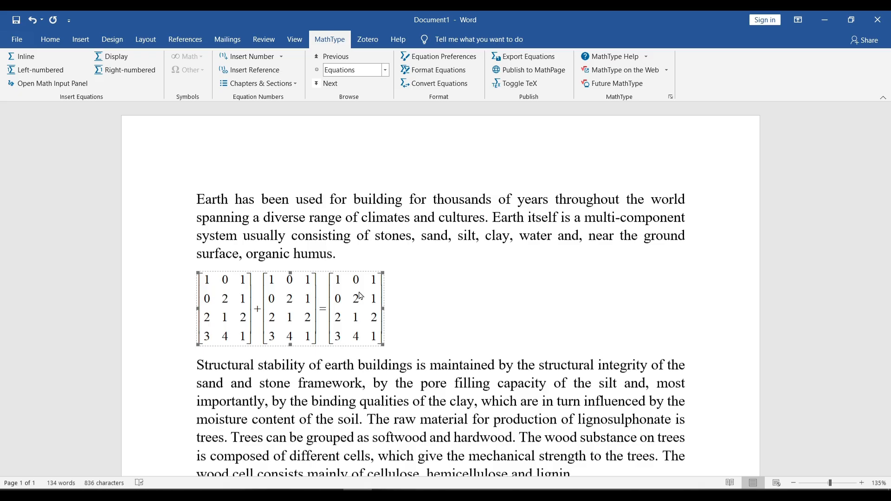
Apply the Text style to the whole matrix equation and close the editor to update the document.
double_click(349, 290)
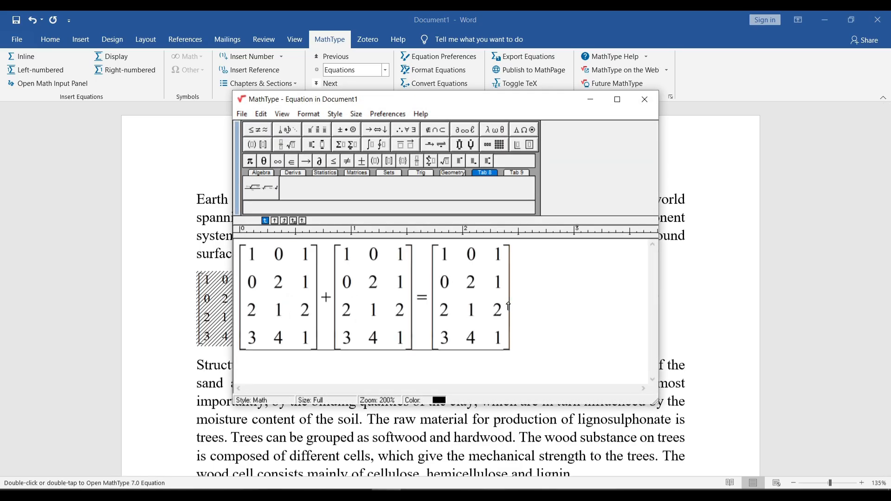
key(ctrl+a)
click(363, 119)
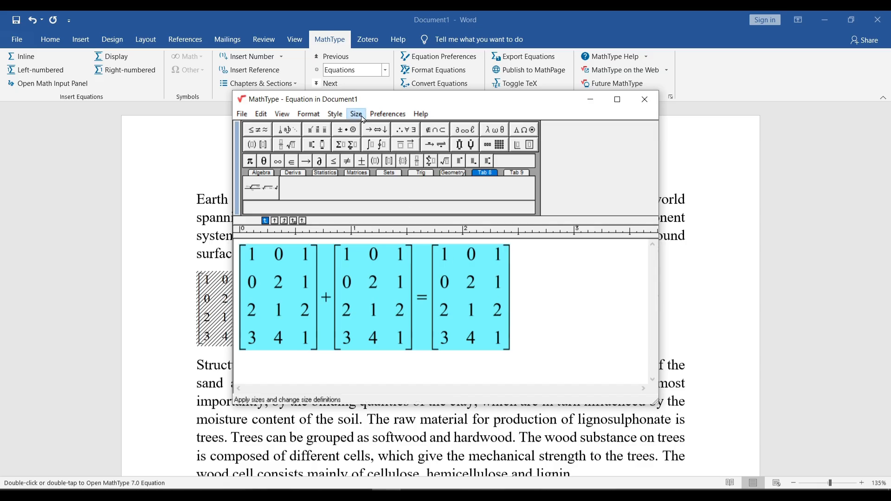
mouse_move(336, 116)
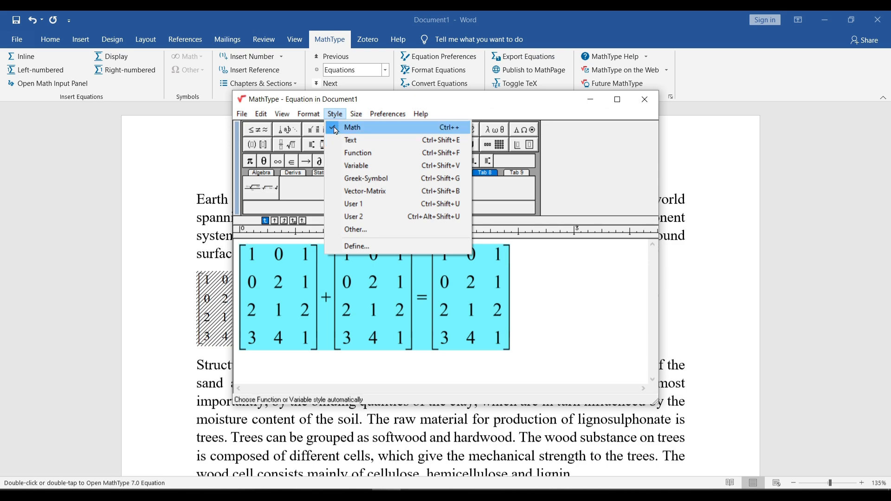
click(347, 141)
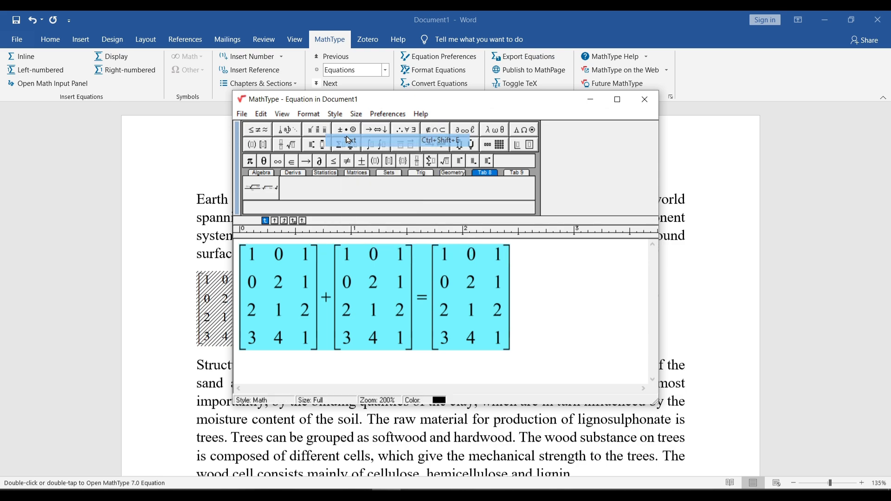
key(alt+F4)
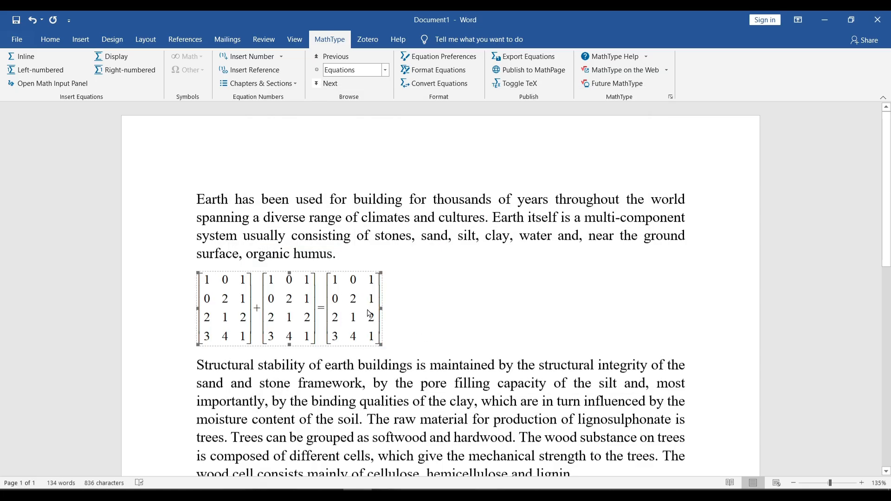
click(258, 287)
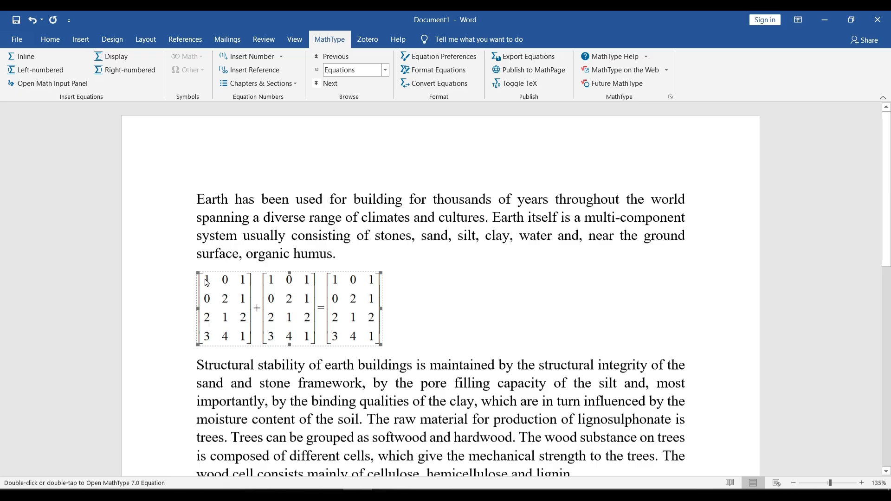
mouse_move(207, 283)
mouse_down()
mouse_move(374, 350)
mouse_move(203, 274)
mouse_up()
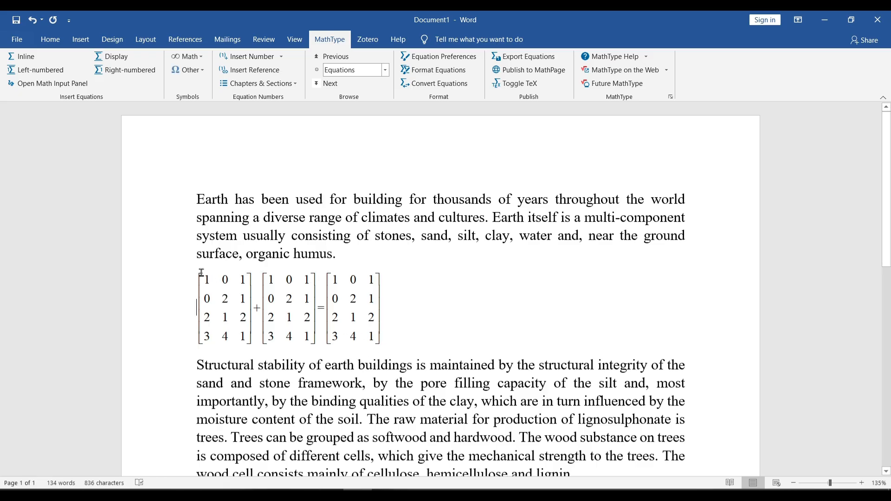
click(207, 281)
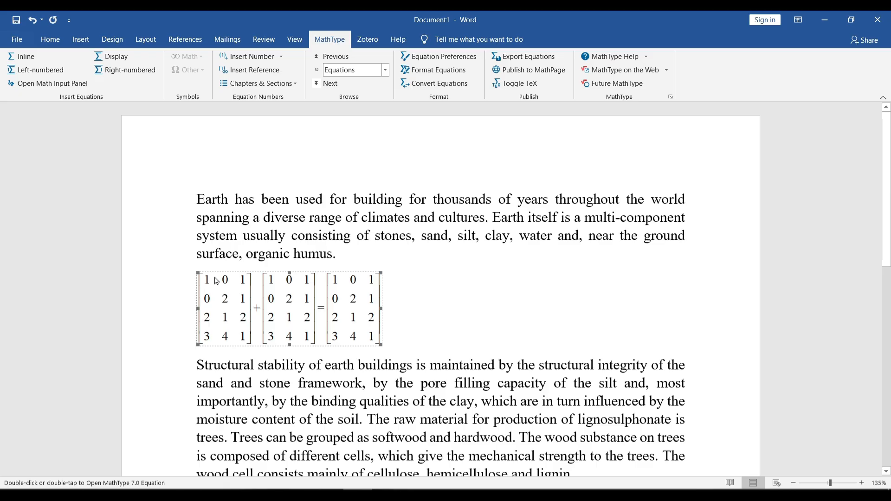
click(49, 43)
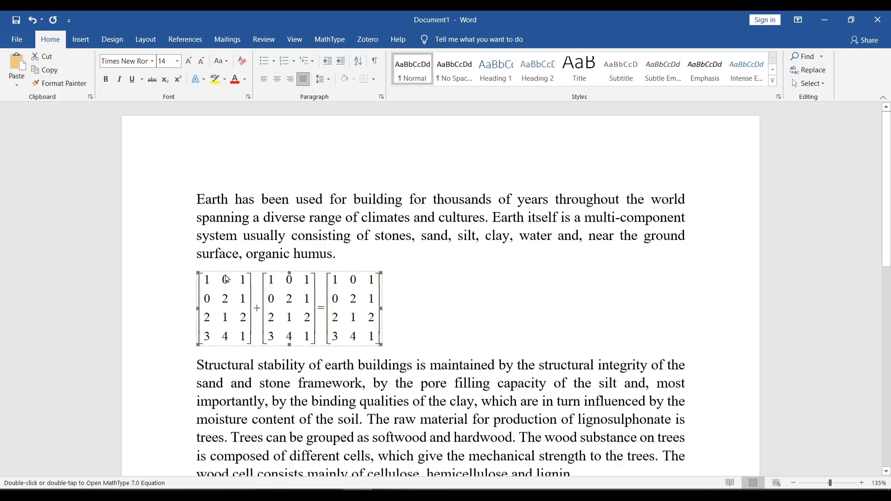
Reopen the matrix equation and look through the editor's formatting, view, editing, size, preference and help commands.
double_click(258, 294)
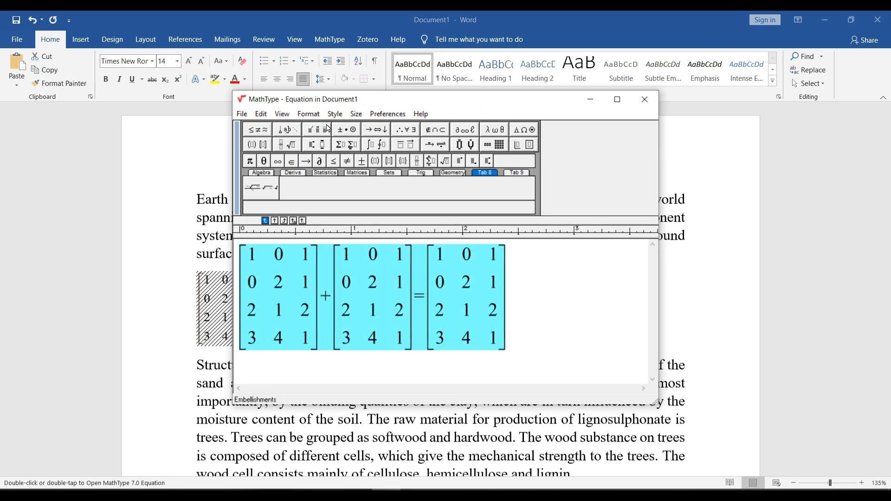
click(316, 115)
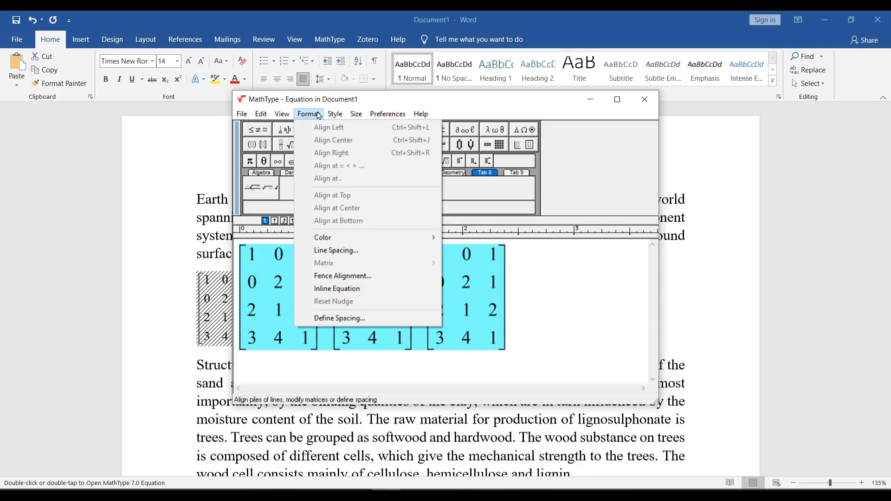
mouse_move(283, 114)
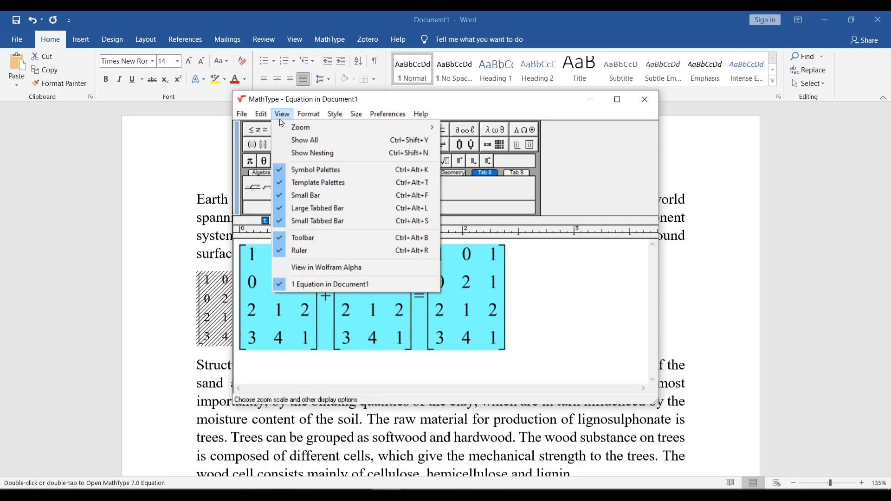
click(262, 115)
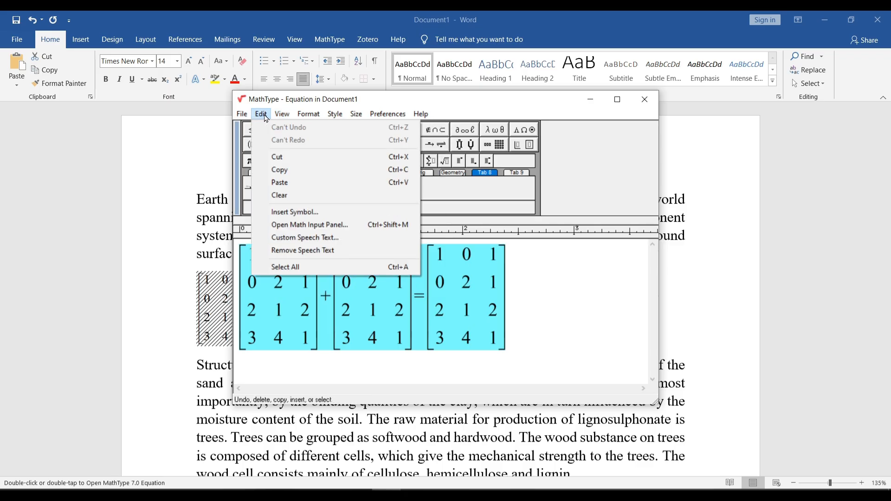
mouse_move(247, 117)
mouse_move(288, 114)
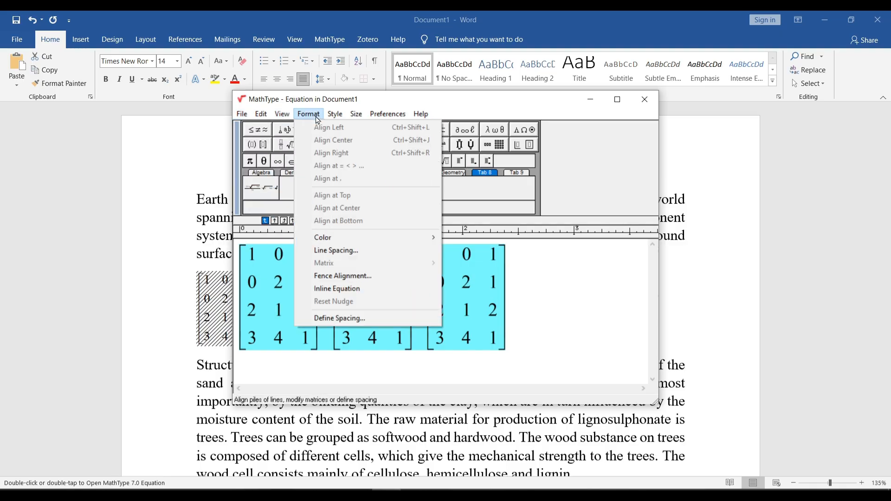
mouse_move(333, 117)
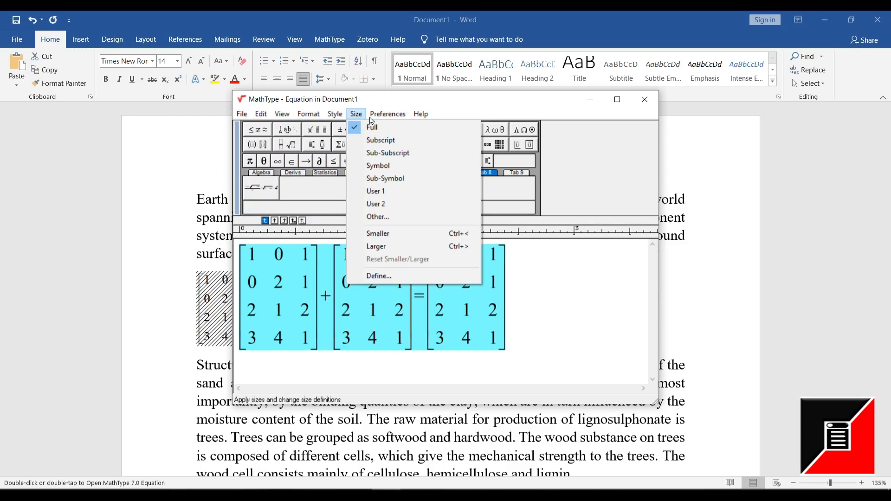
mouse_move(392, 122)
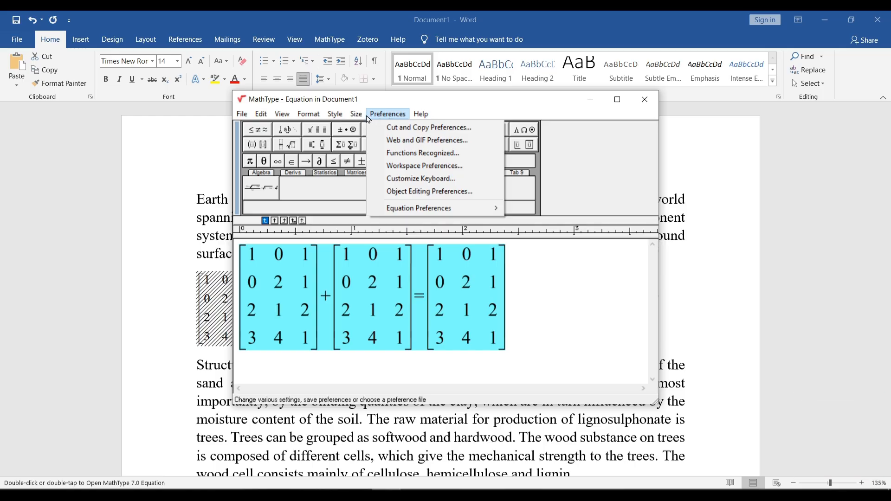
mouse_move(421, 116)
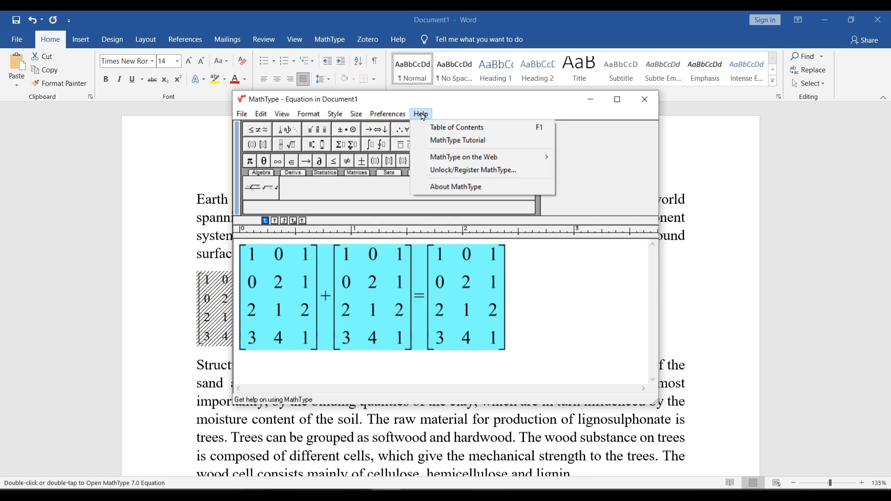
Review the equation style definitions in simple and advanced form, accept the advanced ones, and return to the document.
mouse_move(363, 119)
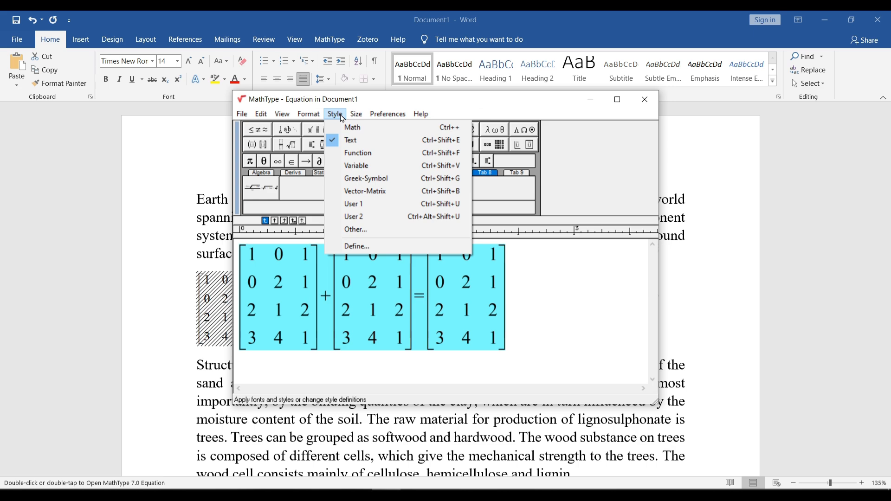
click(365, 246)
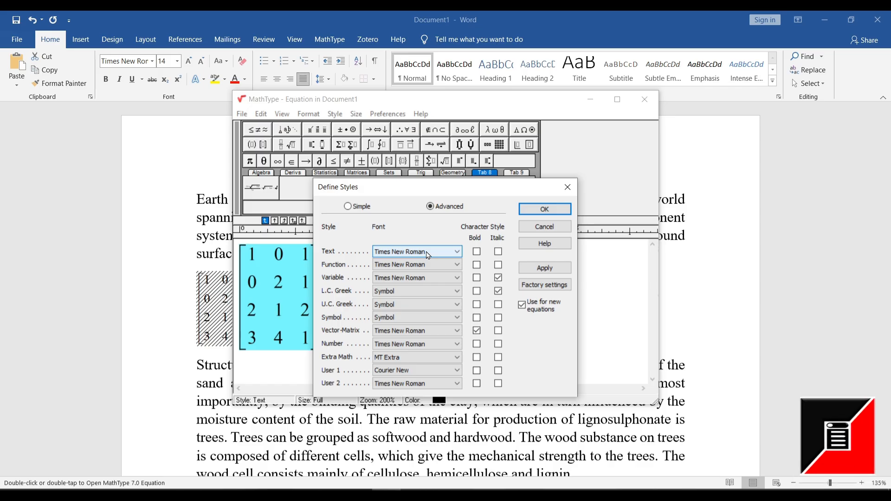
click(349, 208)
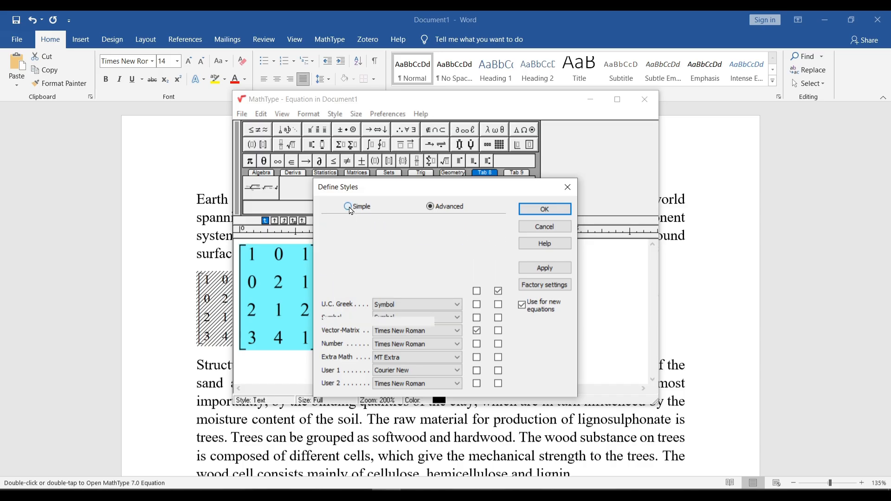
click(447, 212)
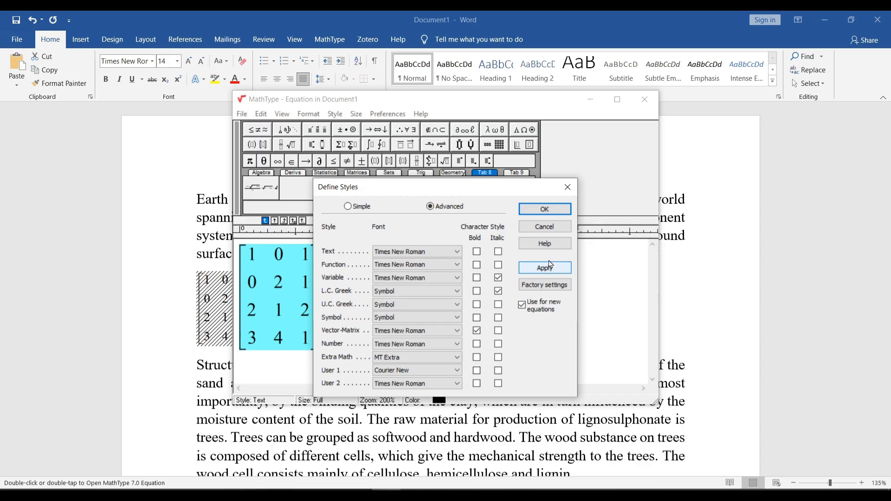
click(555, 211)
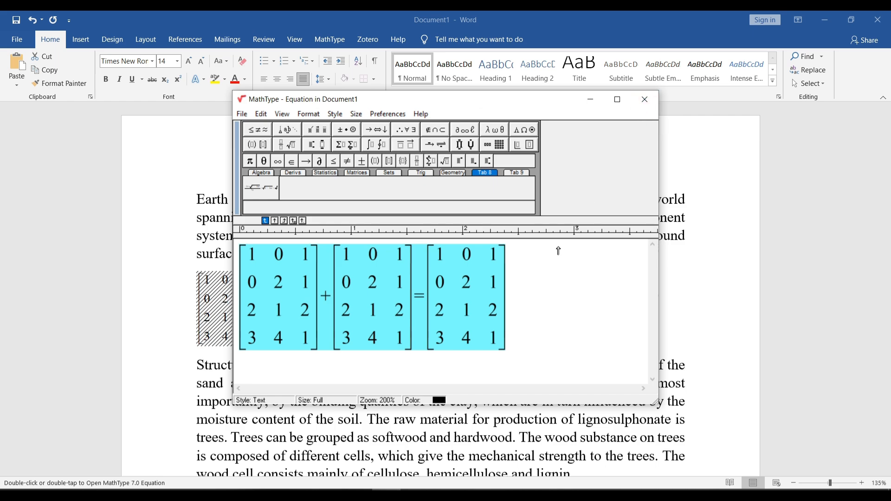
key(ctrl+F4)
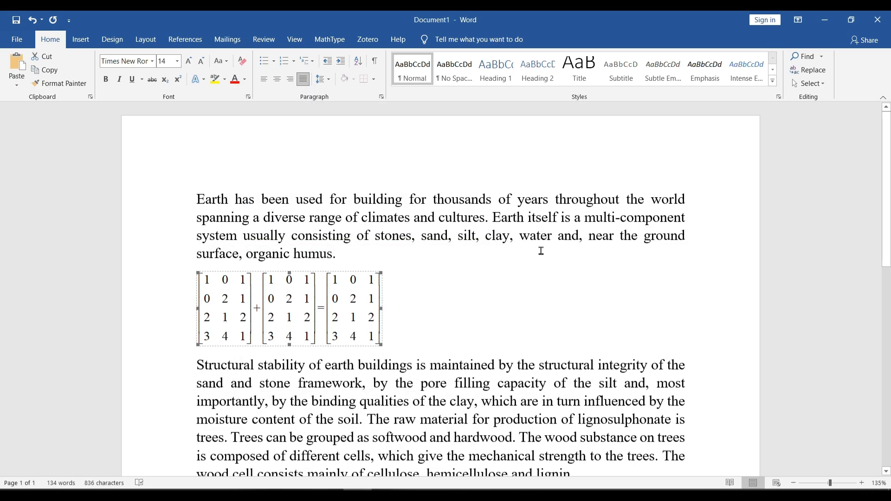
click(365, 257)
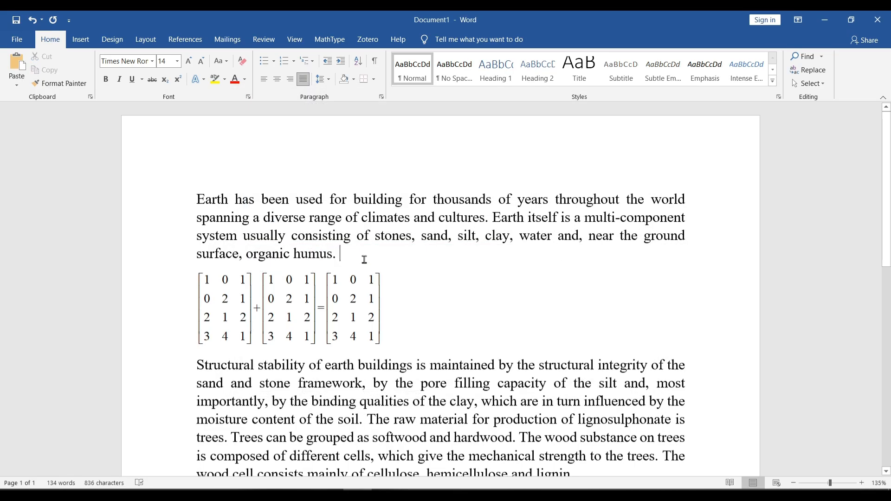
key(Return)
text(Solve)
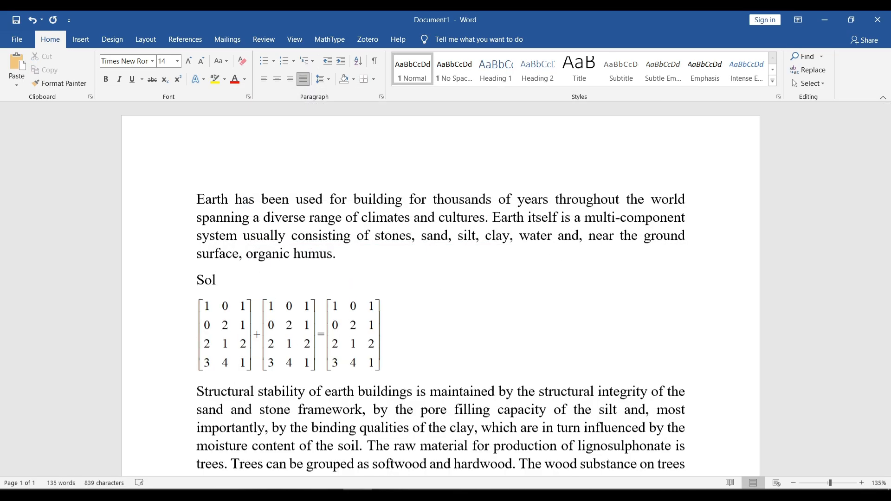
key(BackSpace)
key(BackSpace)
key(BackSpace)
key(BackSpace)
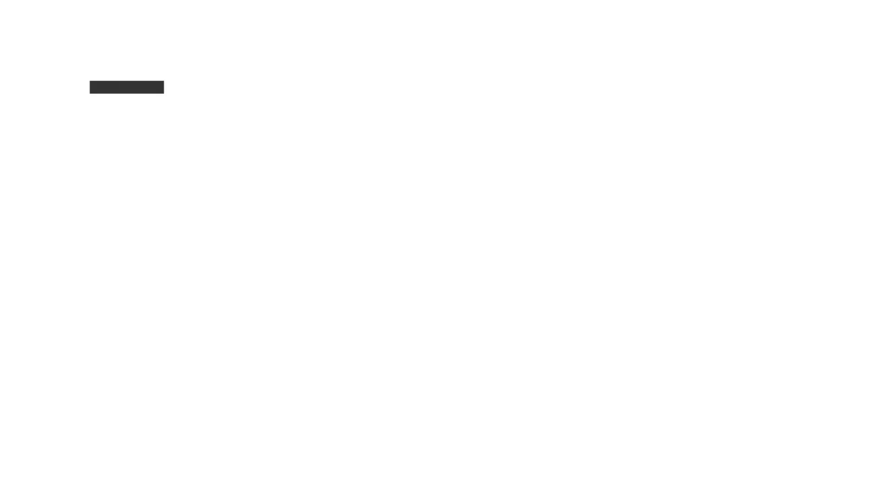